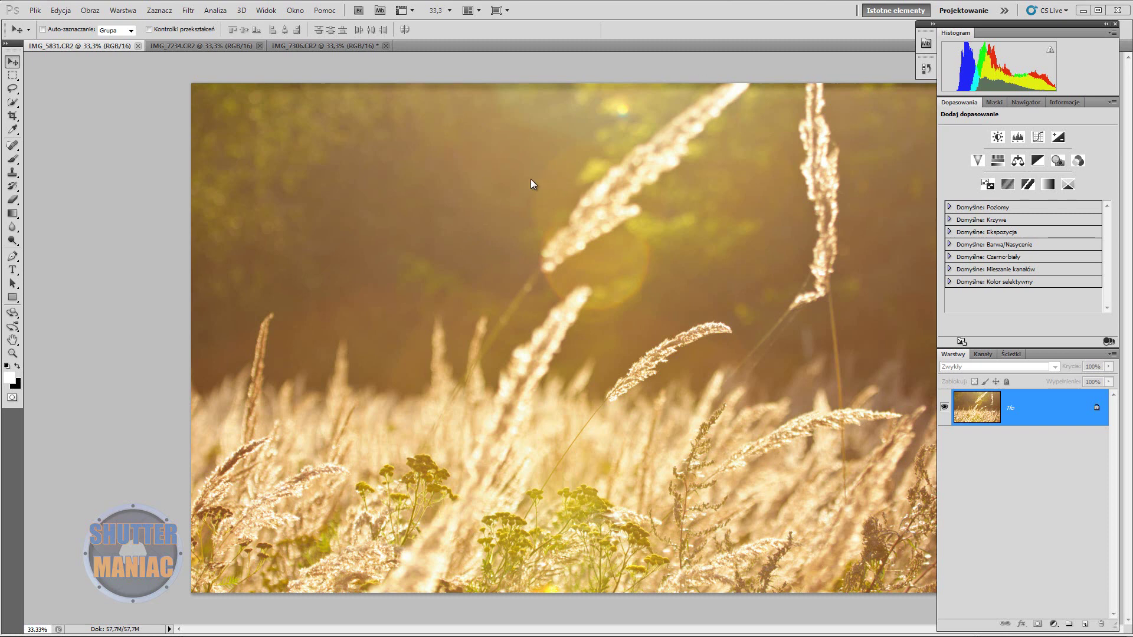
Look through the clock, grass and river photo tabs, ending back on the sunlit grass photo IMG_5831
left_click(204, 45)
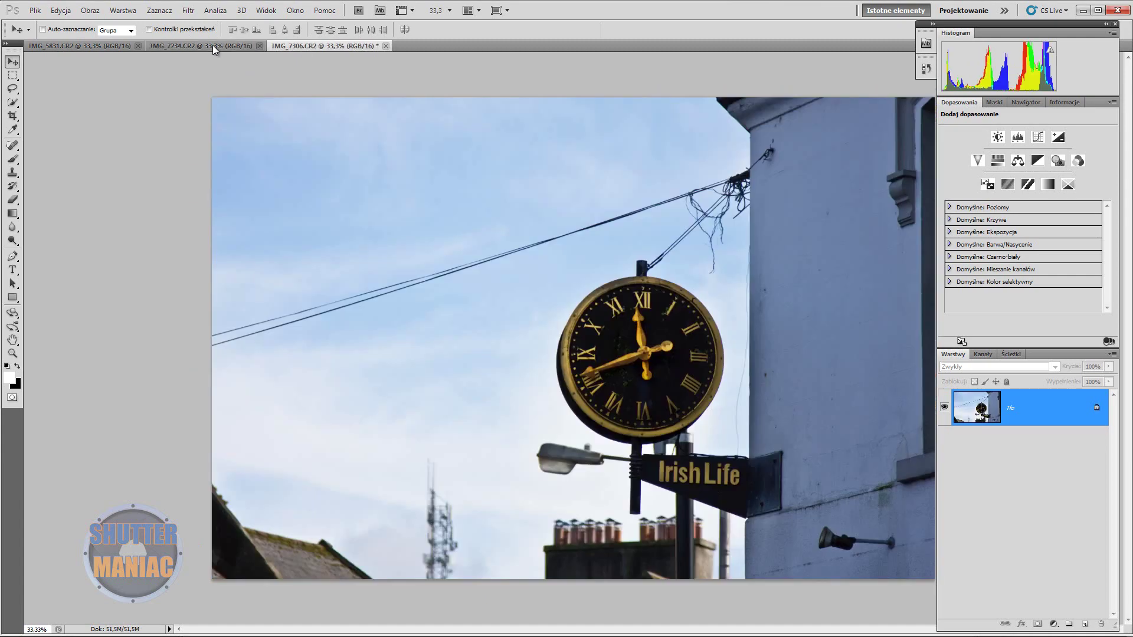
left_click(98, 43)
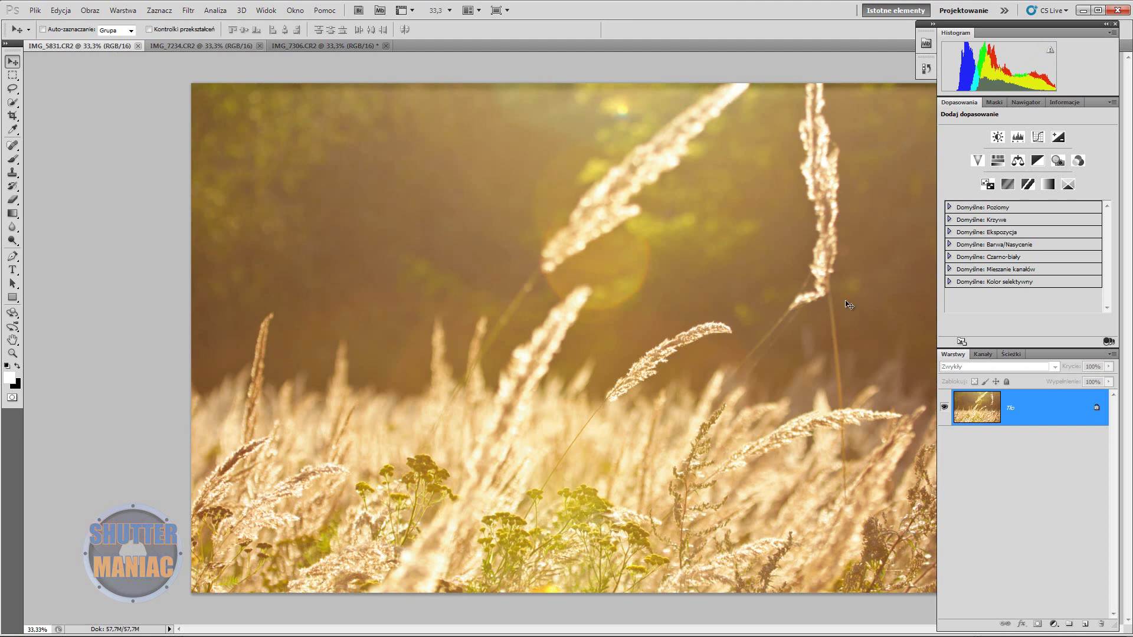
left_click(195, 43)
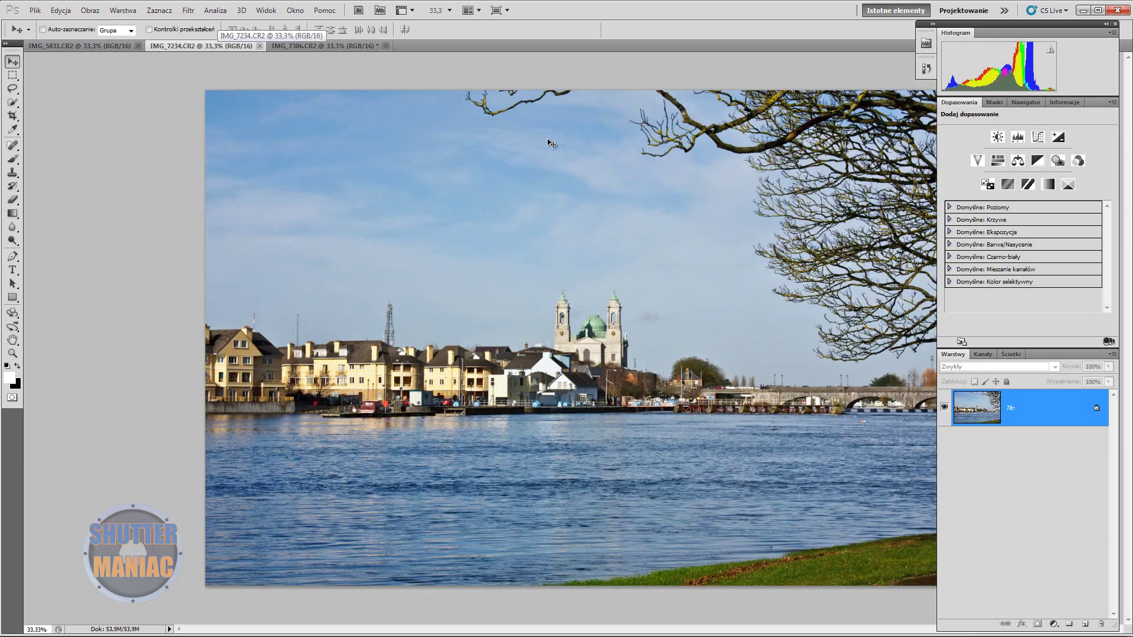
left_click(335, 45)
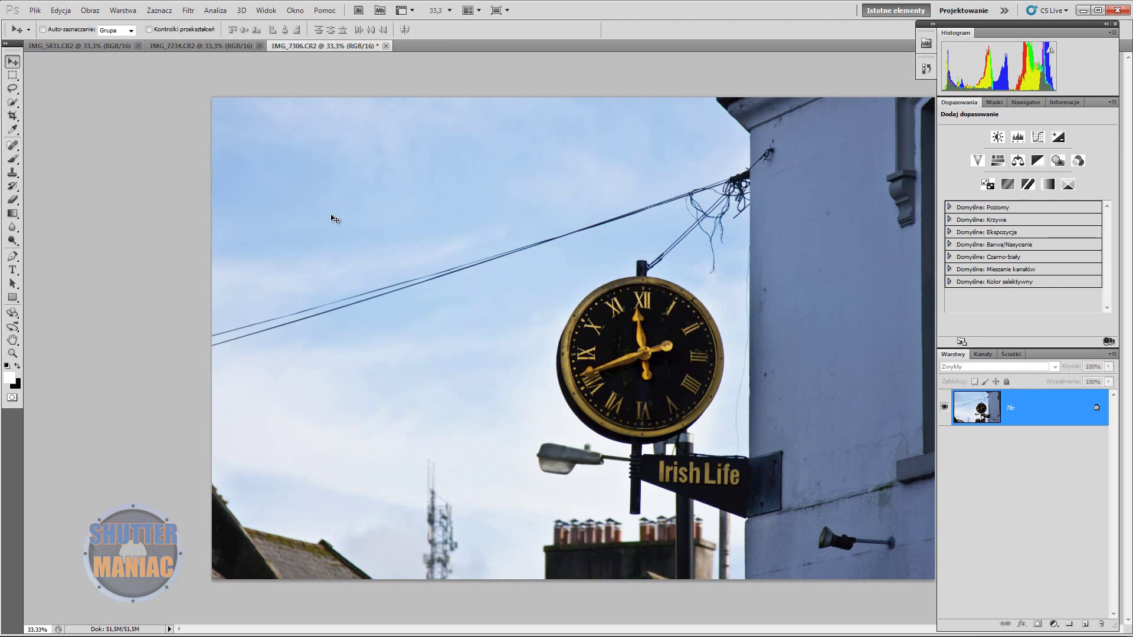
left_click(89, 45)
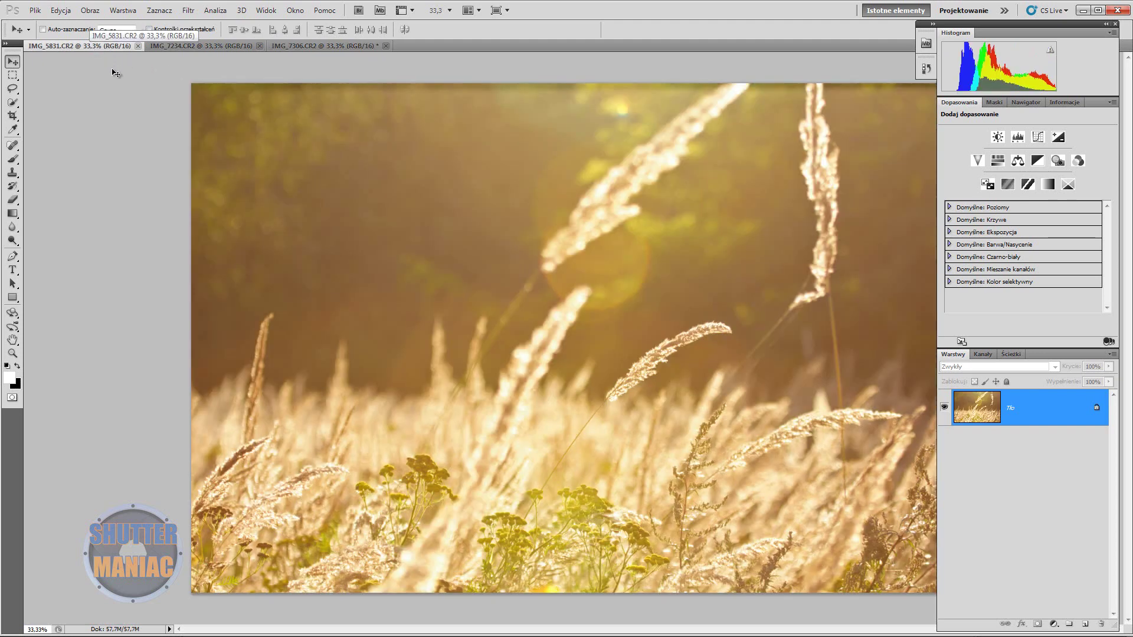
Lasso the tall backlit stalk at upper right and erase it with a Content-Aware fill
left_click(13, 90)
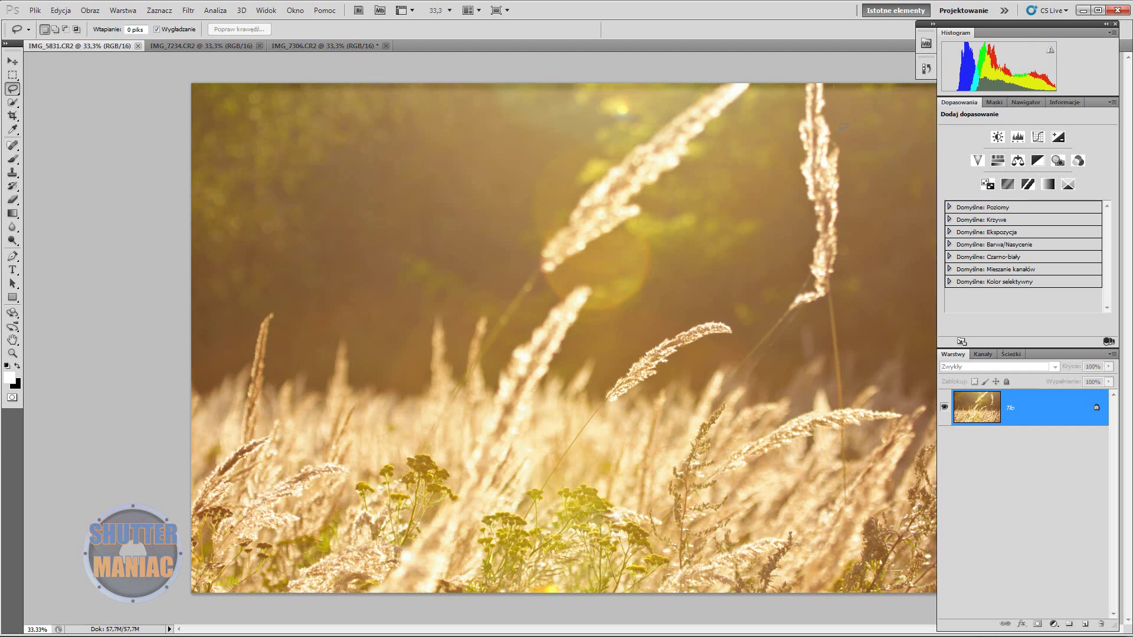
left_click_drag(849, 319, 848, 366)
left_click_drag(805, 82, 837, 84)
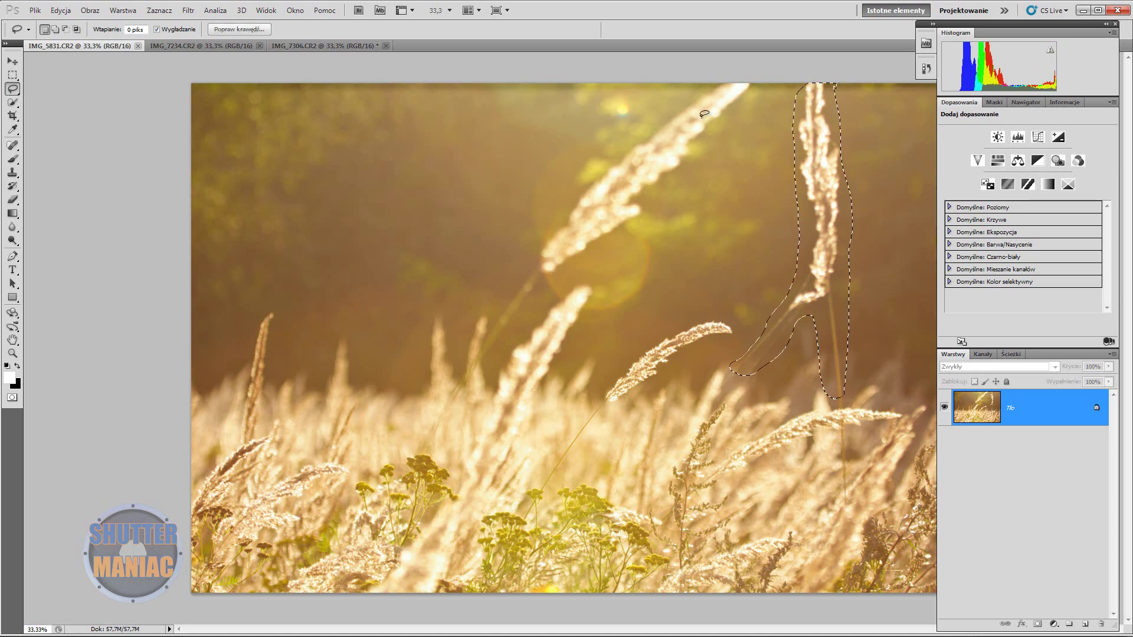
left_click(59, 10)
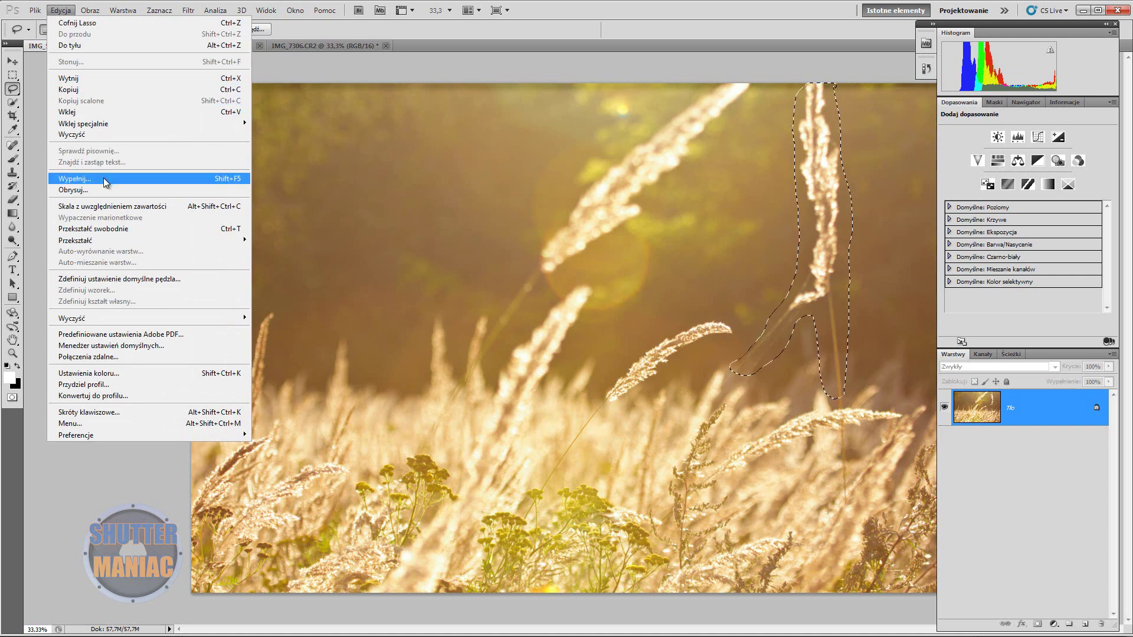
left_click(104, 178)
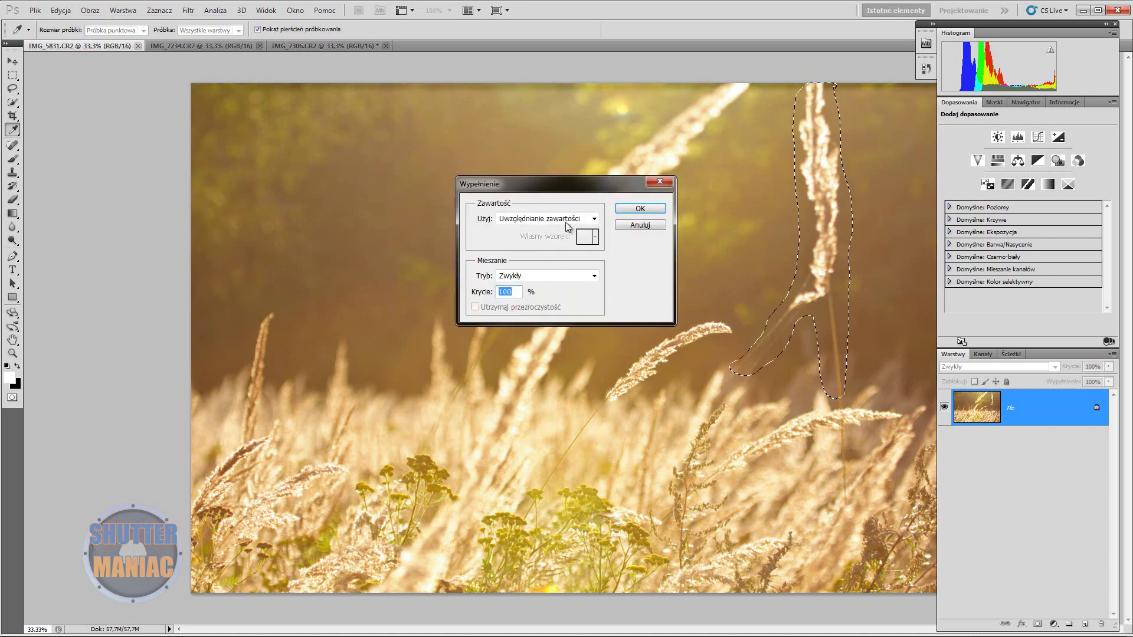
left_click(592, 219)
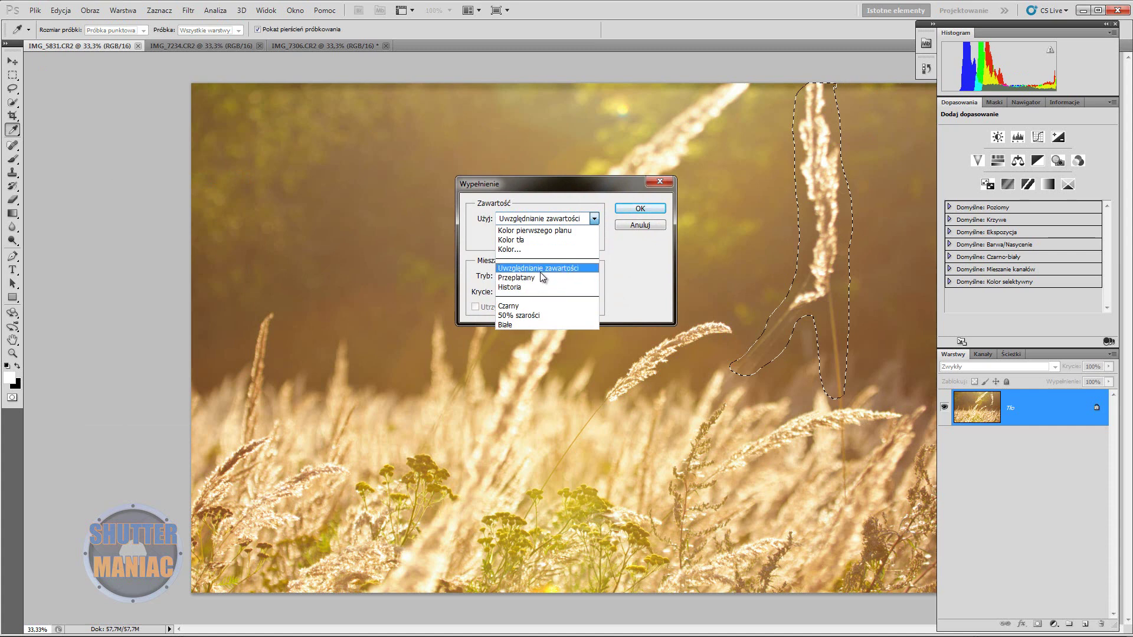
left_click(543, 271)
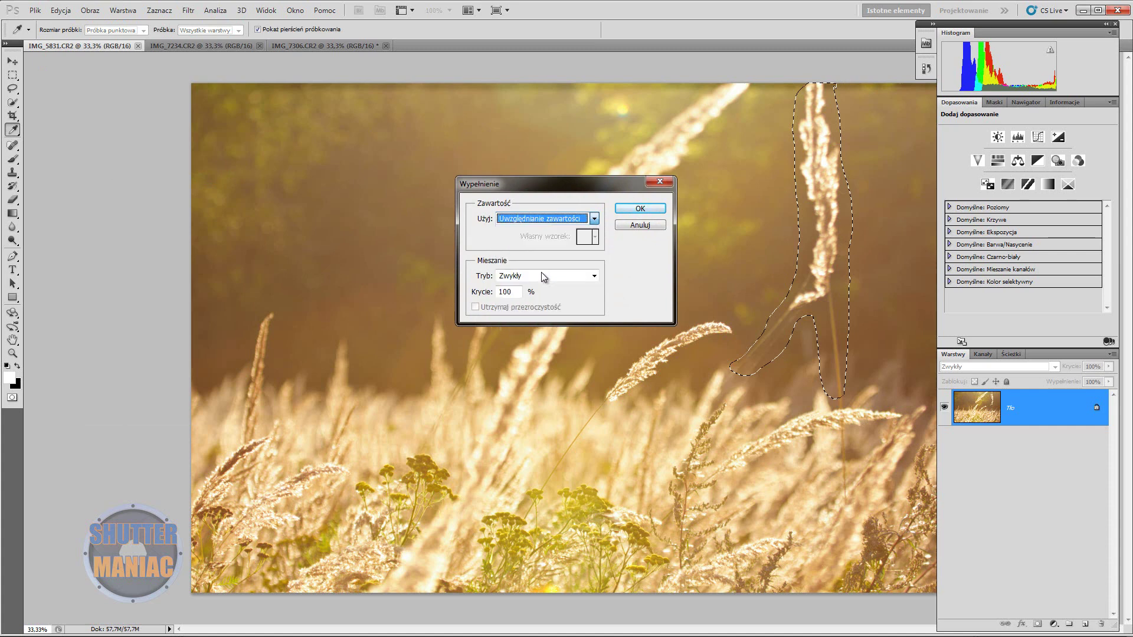
left_click(639, 210)
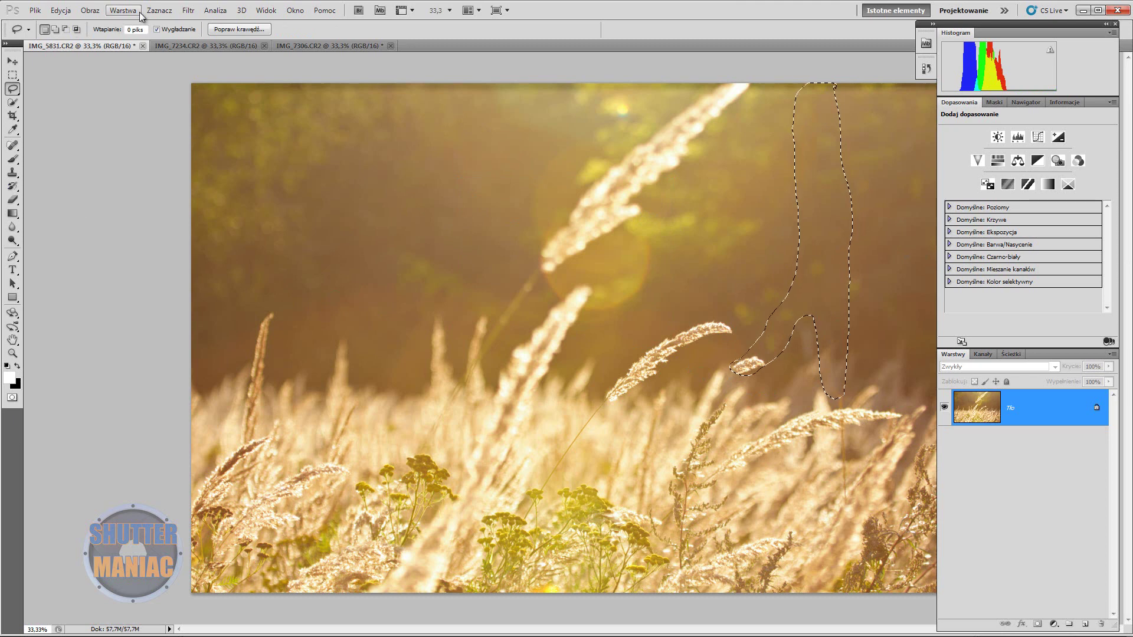
Deselect, then Content-Aware fill the small seed-head fragment right of centre
left_click(159, 11)
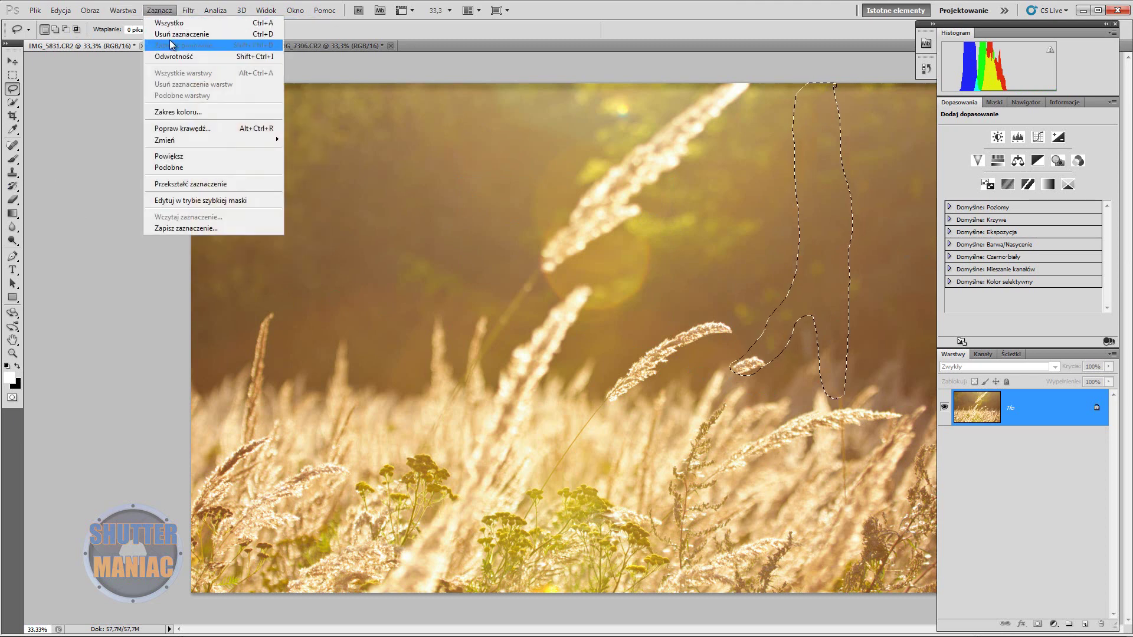
left_click(169, 38)
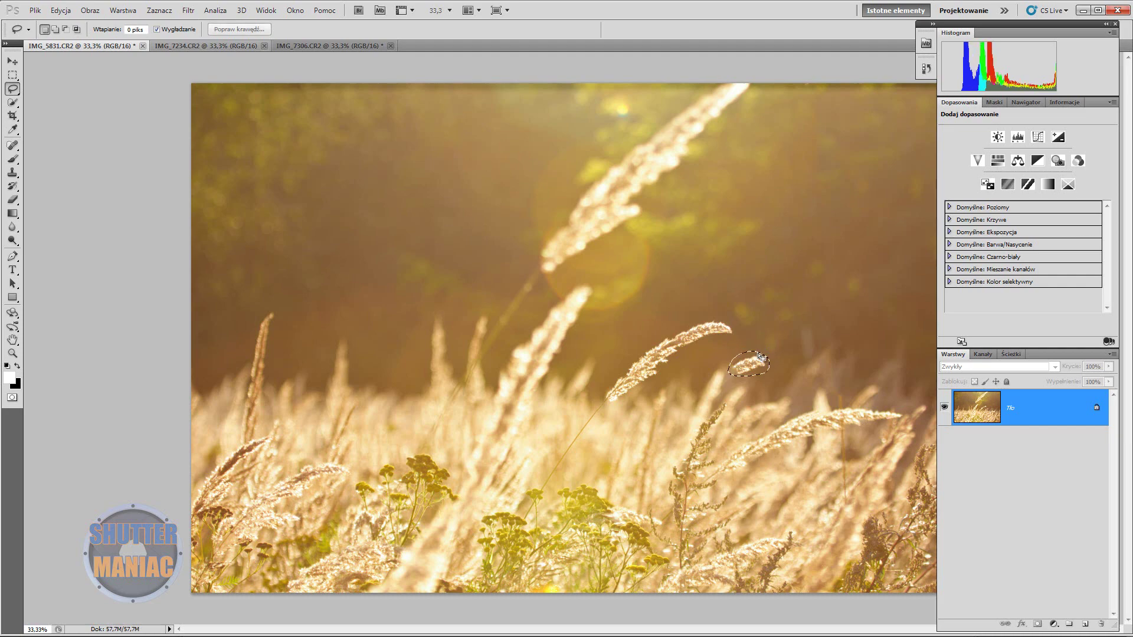
left_click(61, 10)
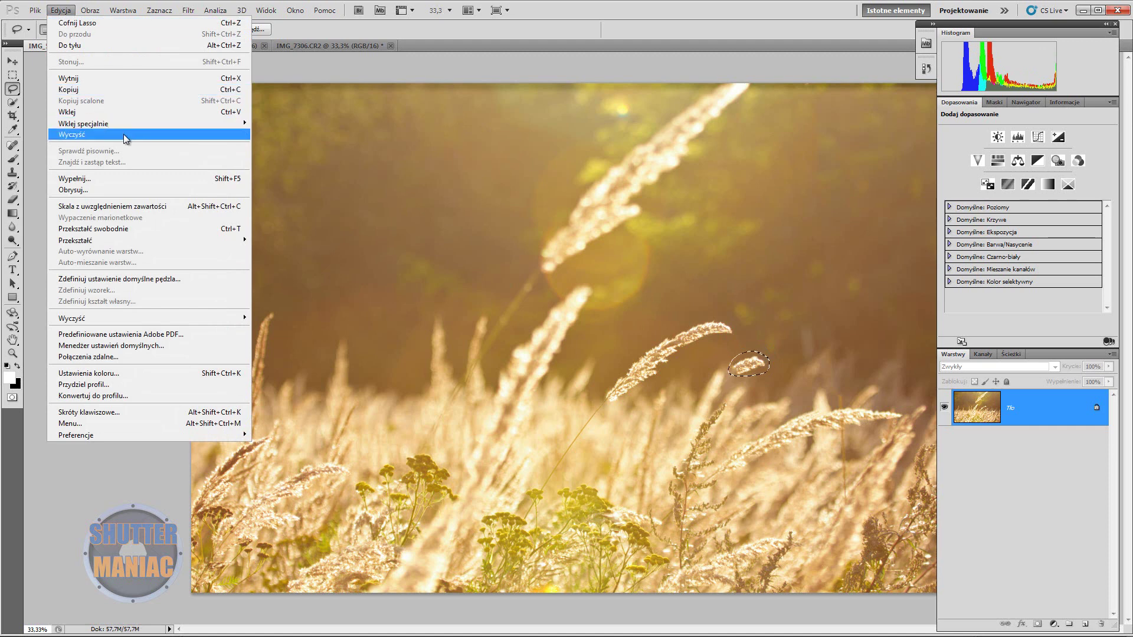
left_click(74, 178)
left_click(629, 213)
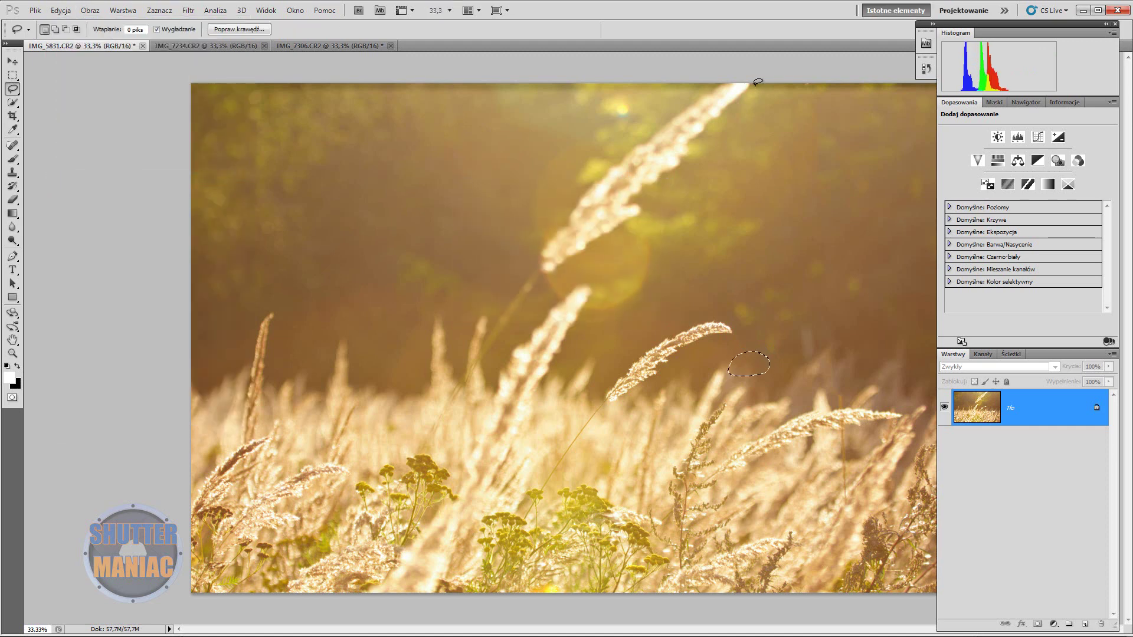
Lasso the diagonal grass plume reaching the top edge and Content-Aware fill it away
left_click_drag(753, 85, 684, 173)
left_click_drag(649, 208, 592, 254)
mouse_move(634, 114)
left_mouse_down()
mouse_move(737, 69)
mouse_move(757, 75)
left_mouse_up()
left_click_drag(735, 129, 738, 125)
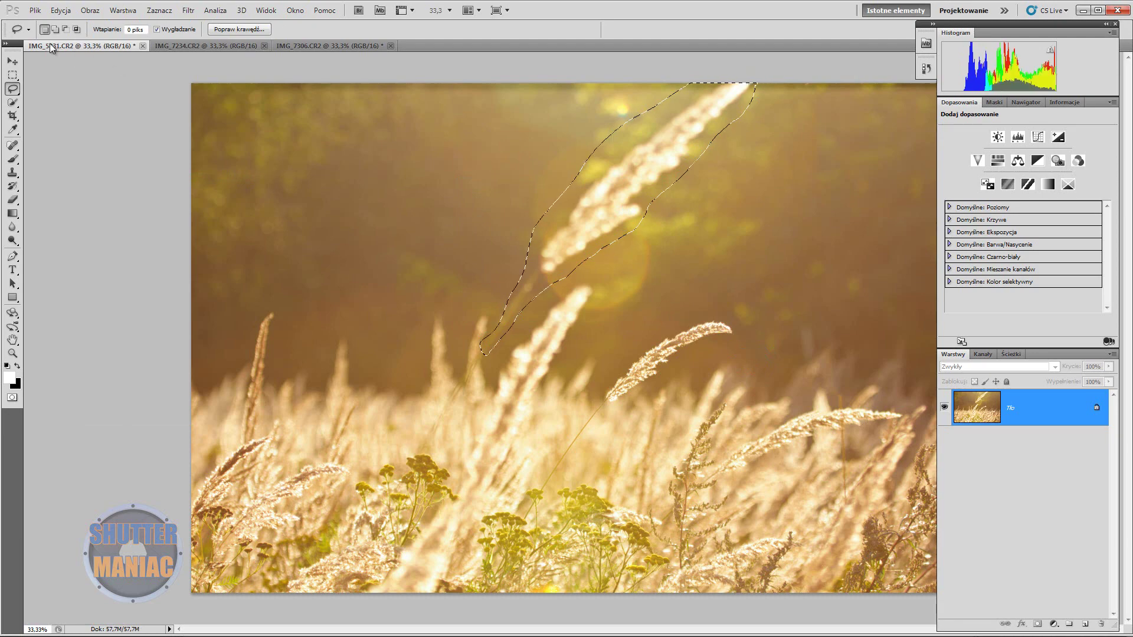
left_click(61, 10)
left_click(114, 183)
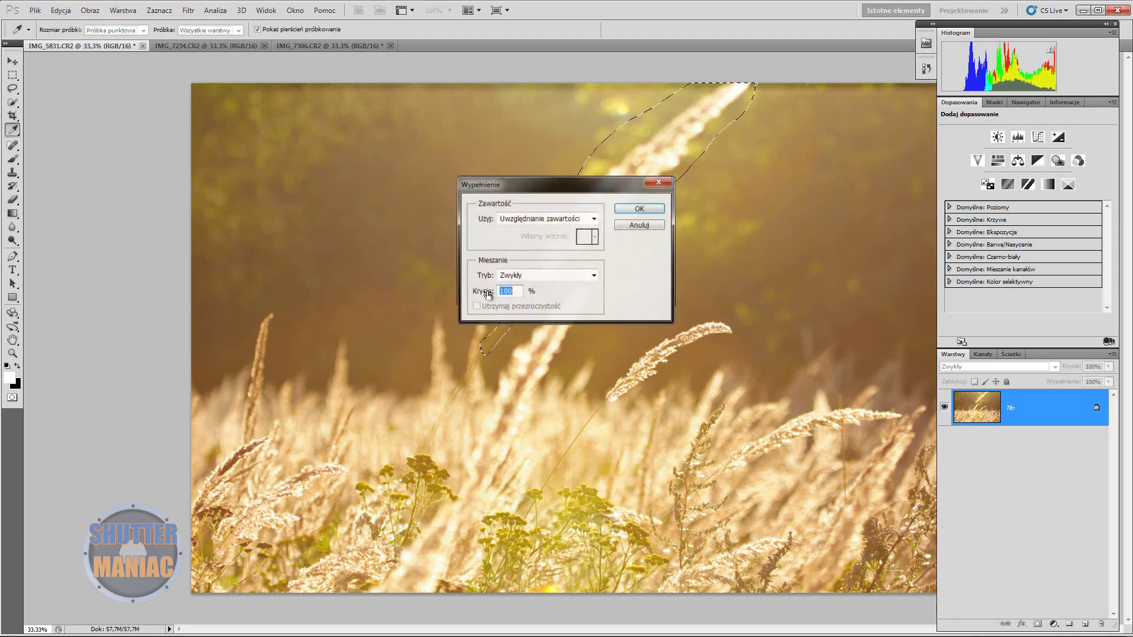
left_click(642, 210)
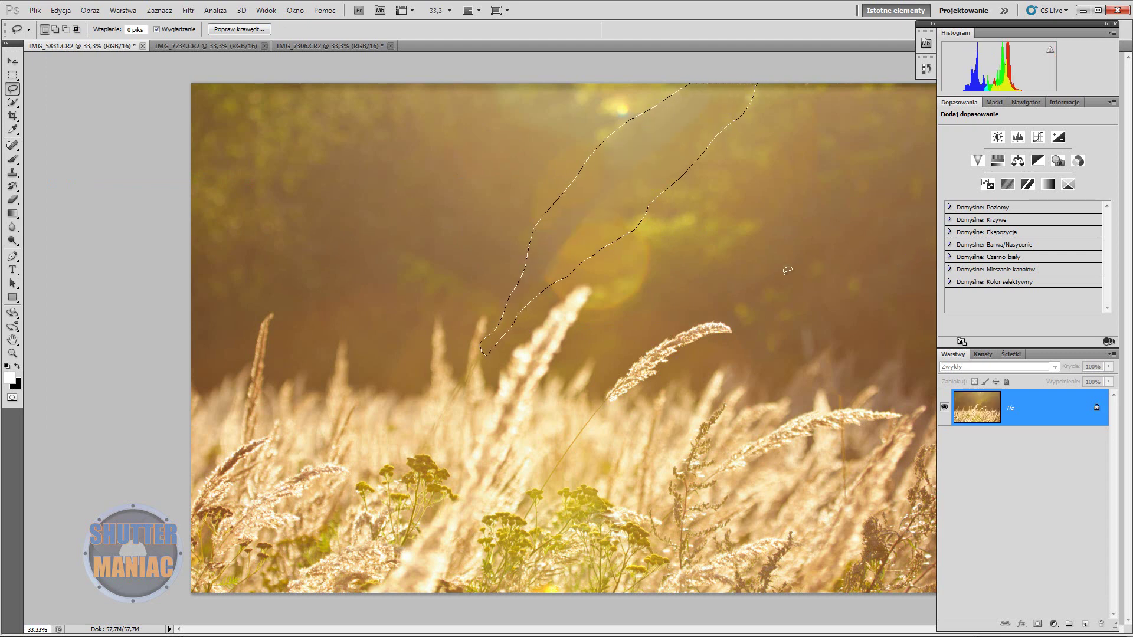
Switch to the Move tool and deselect the filled area
key("v")
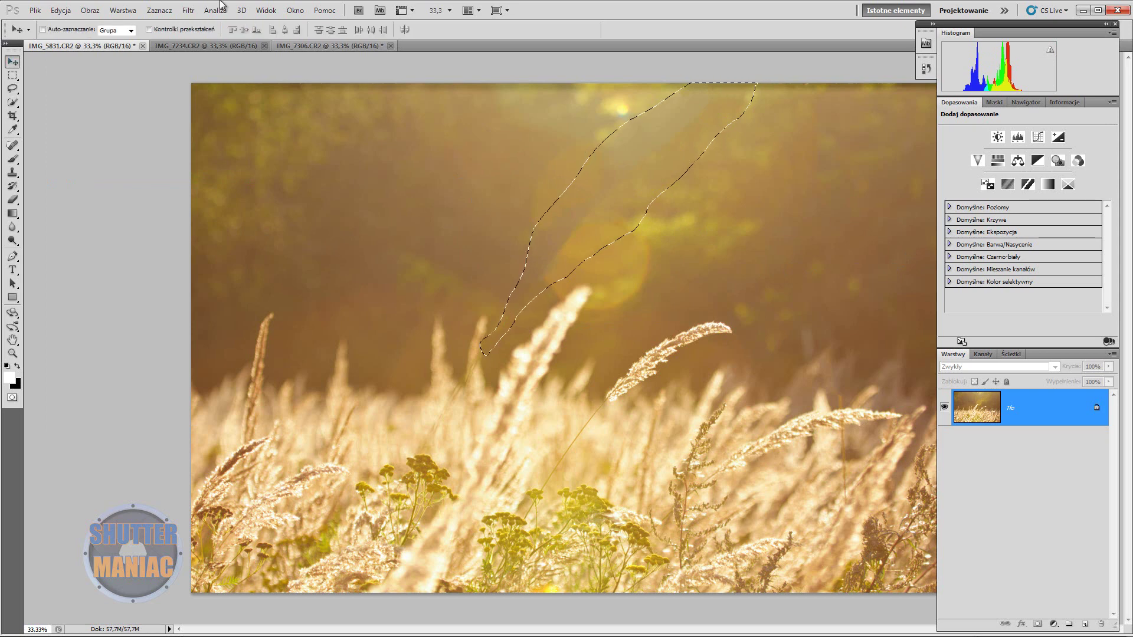
left_click(159, 10)
left_click(180, 34)
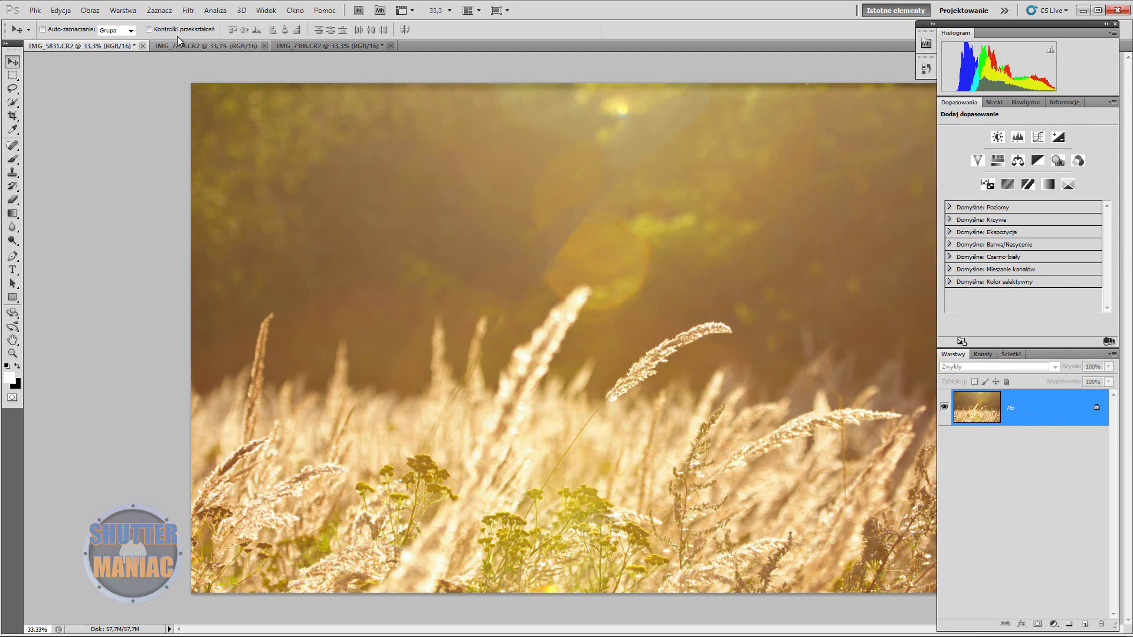
In the river photo, lasso the overhanging tree branches and Content-Aware fill them with sky
left_click(188, 46)
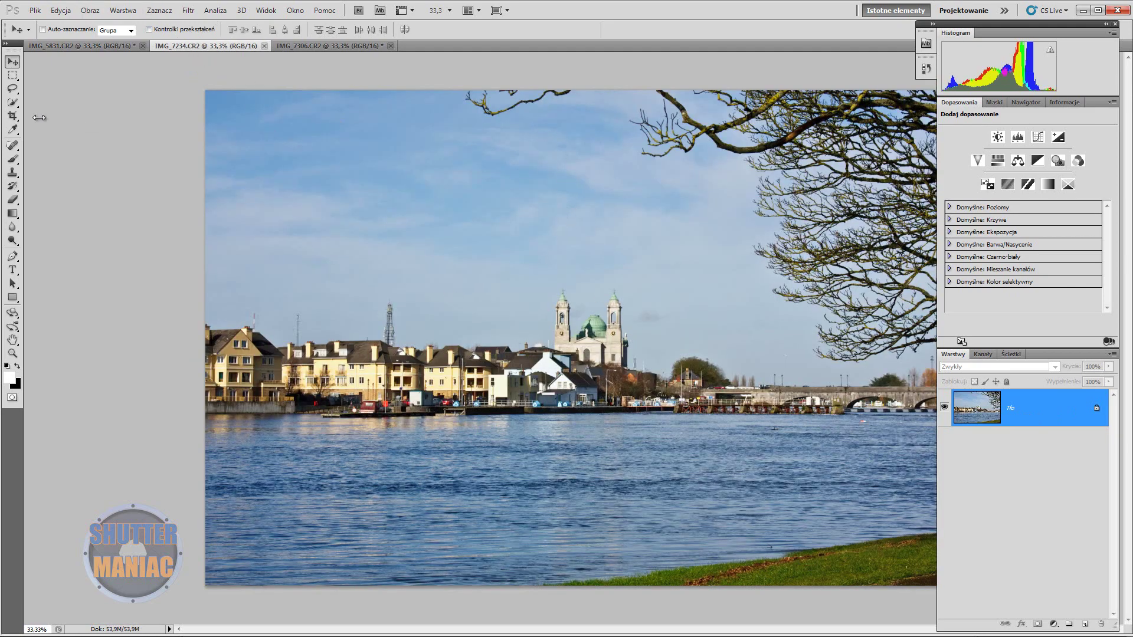
left_click(13, 91)
left_click(12, 90)
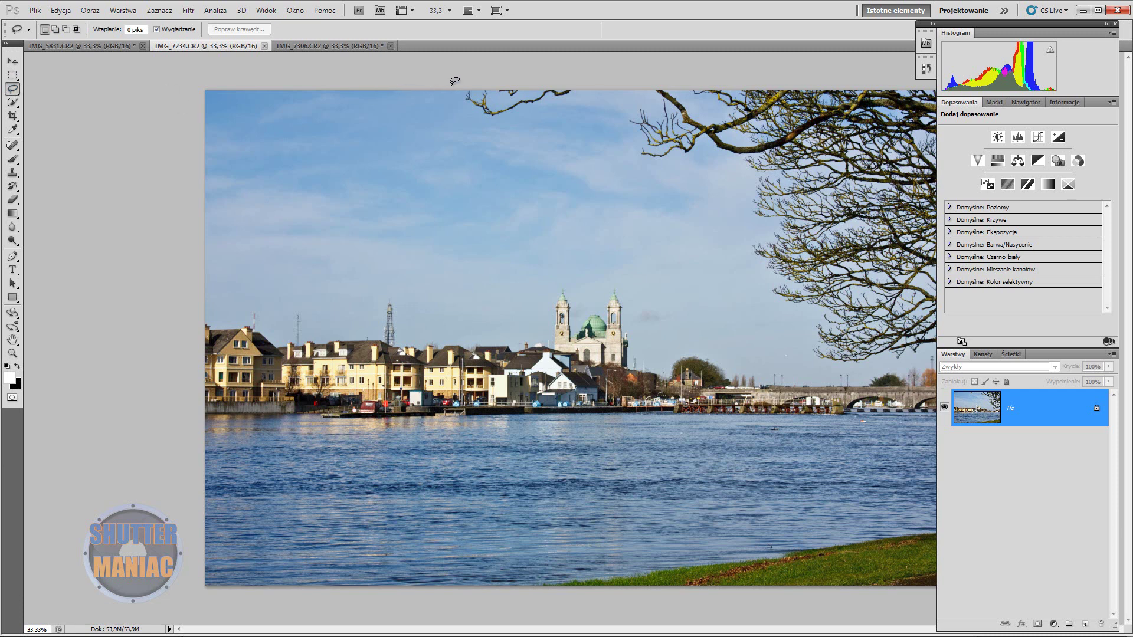
mouse_move(463, 82)
left_mouse_down()
mouse_move(915, 355)
mouse_move(943, 342)
left_mouse_up()
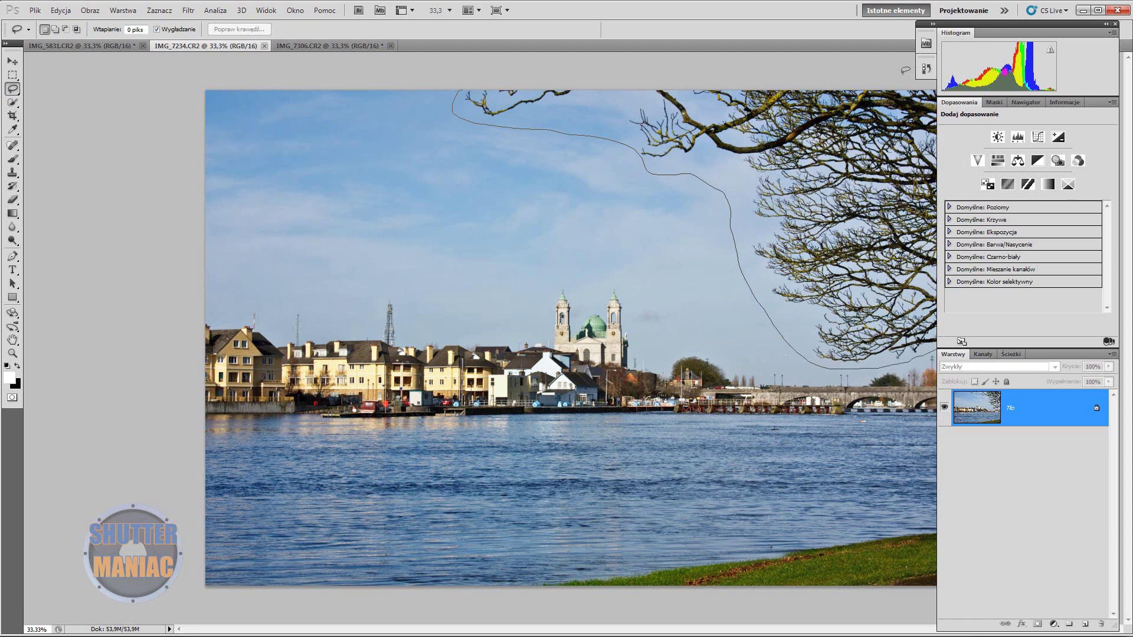
mouse_move(905, 70)
left_mouse_down()
mouse_move(470, 87)
mouse_move(711, 84)
left_mouse_up()
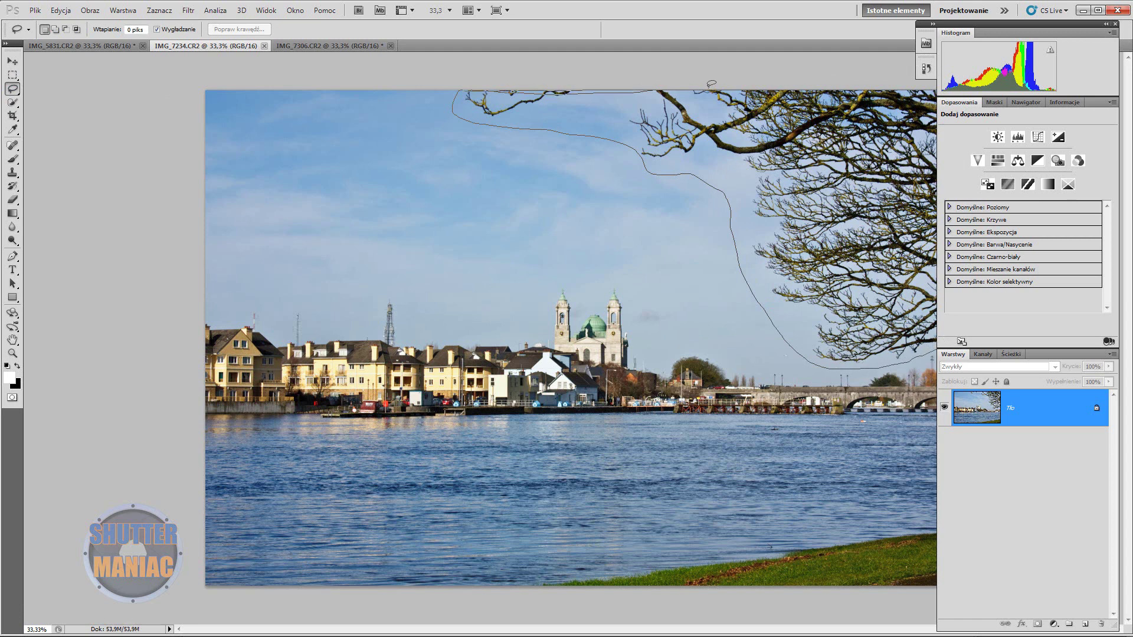
left_click_drag(550, 76, 458, 83)
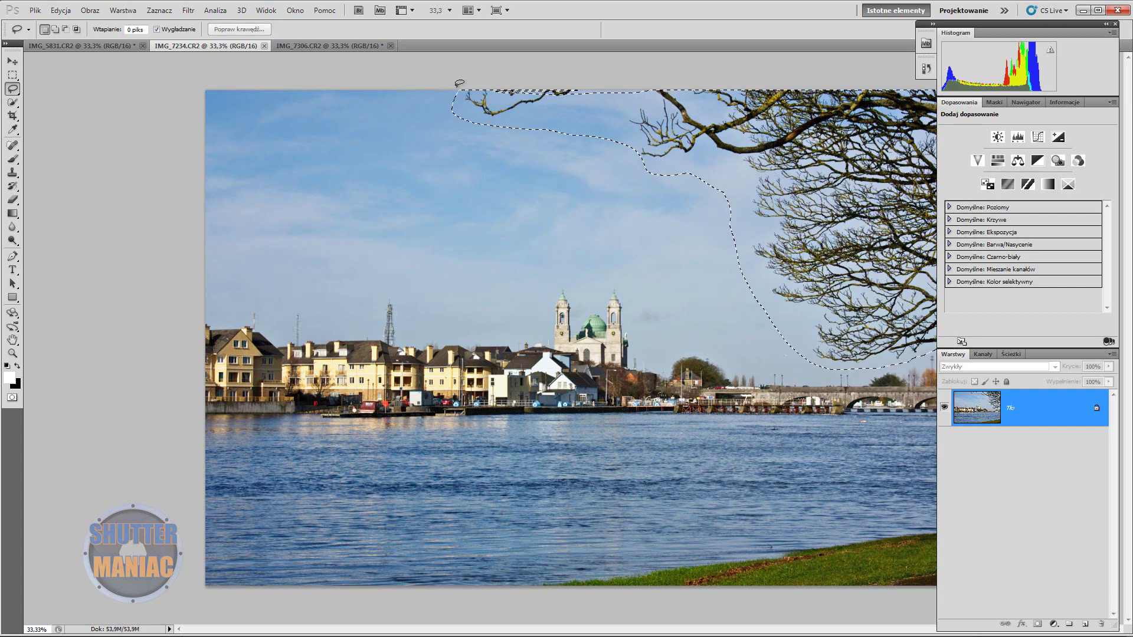
left_click(125, 13)
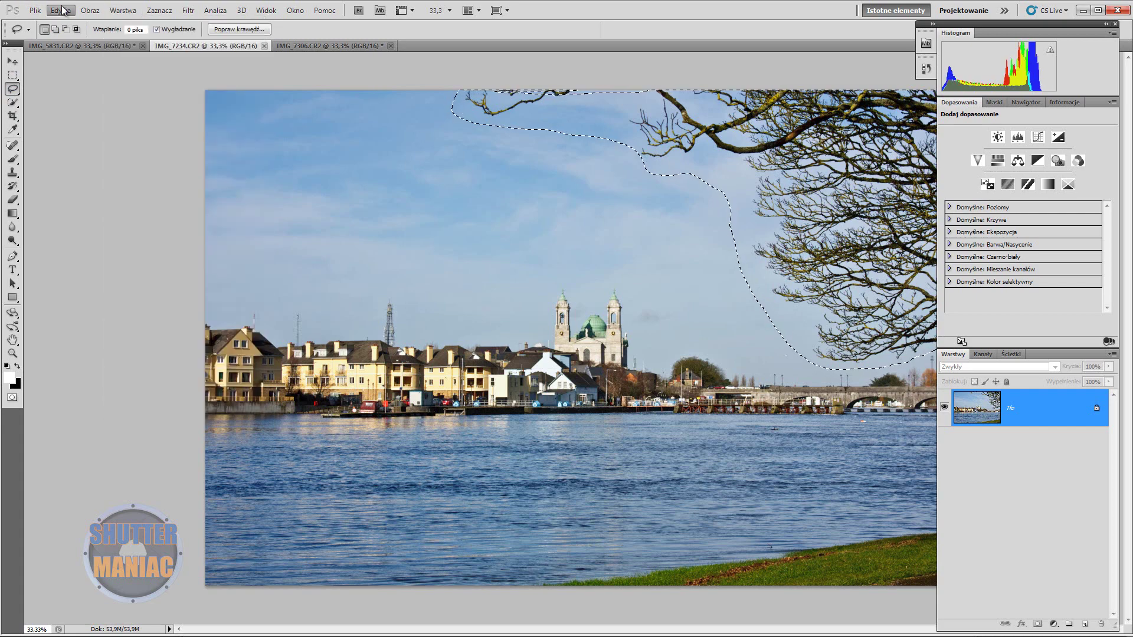
left_click(148, 176)
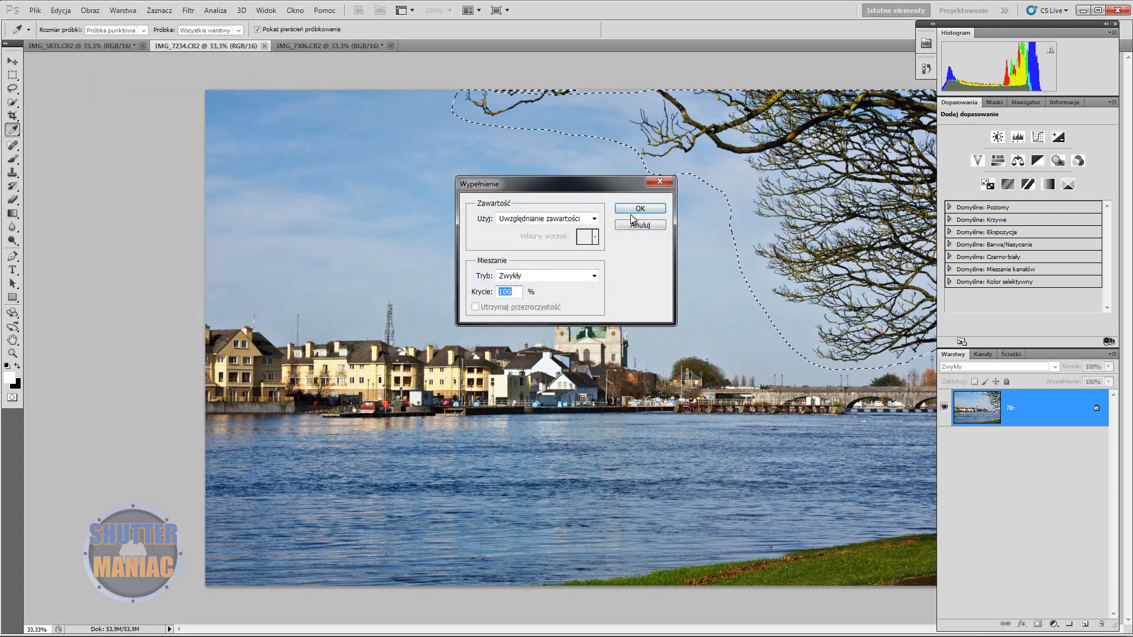
left_click(633, 210)
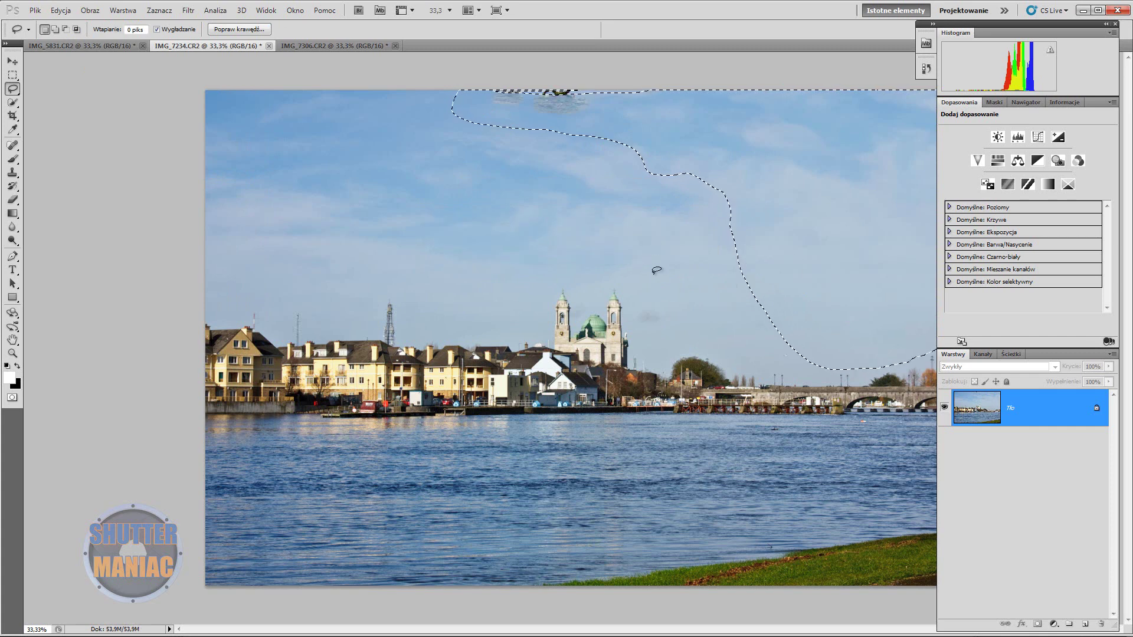
Content-Aware fill the leftover smudge at the top edge, then deselect
key("ctrl+d")
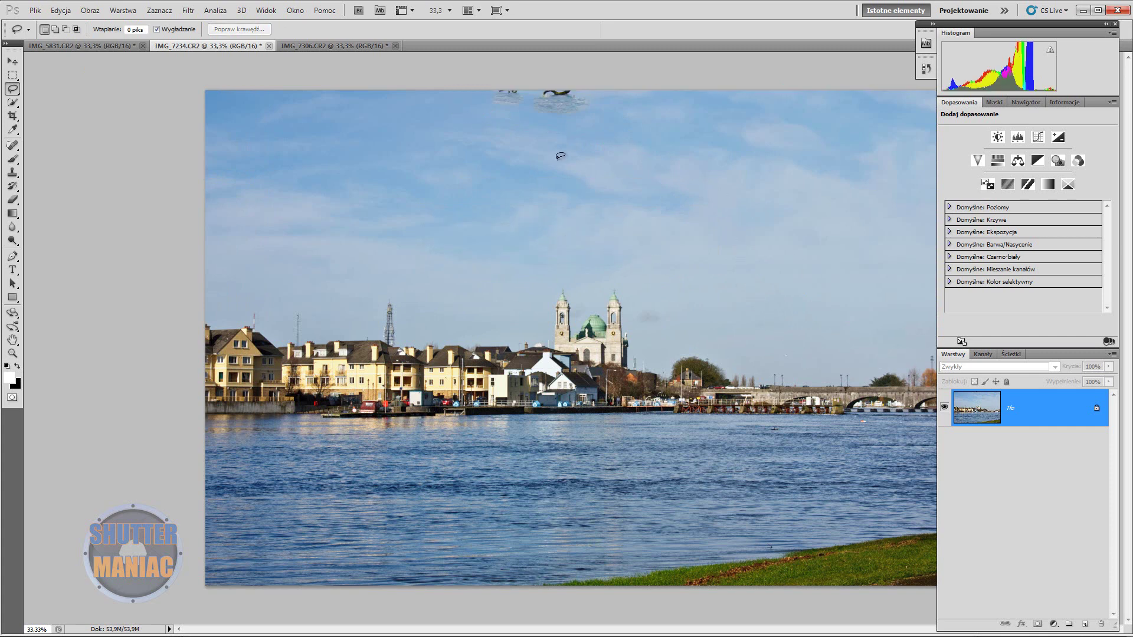
left_click_drag(564, 125, 602, 72)
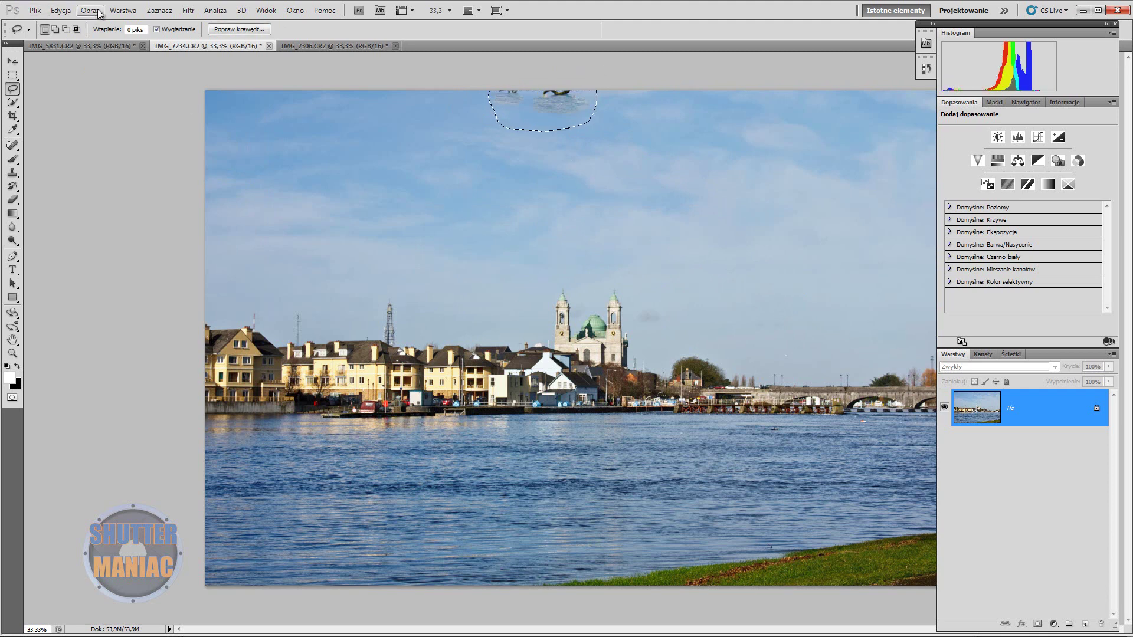
left_click(69, 12)
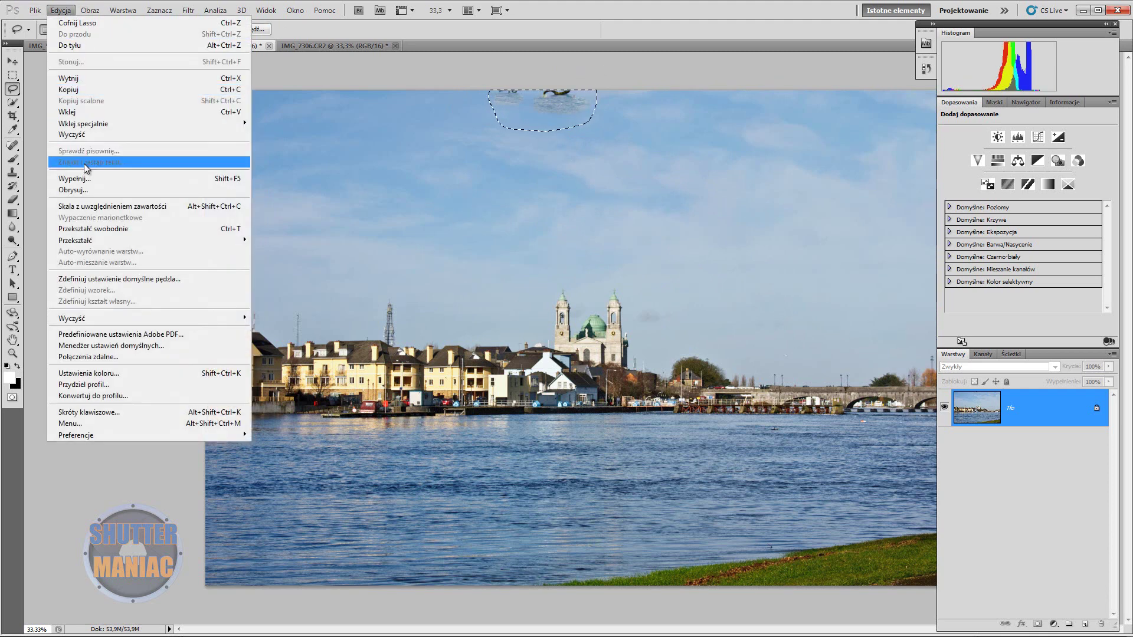
left_click(88, 177)
left_click(636, 208)
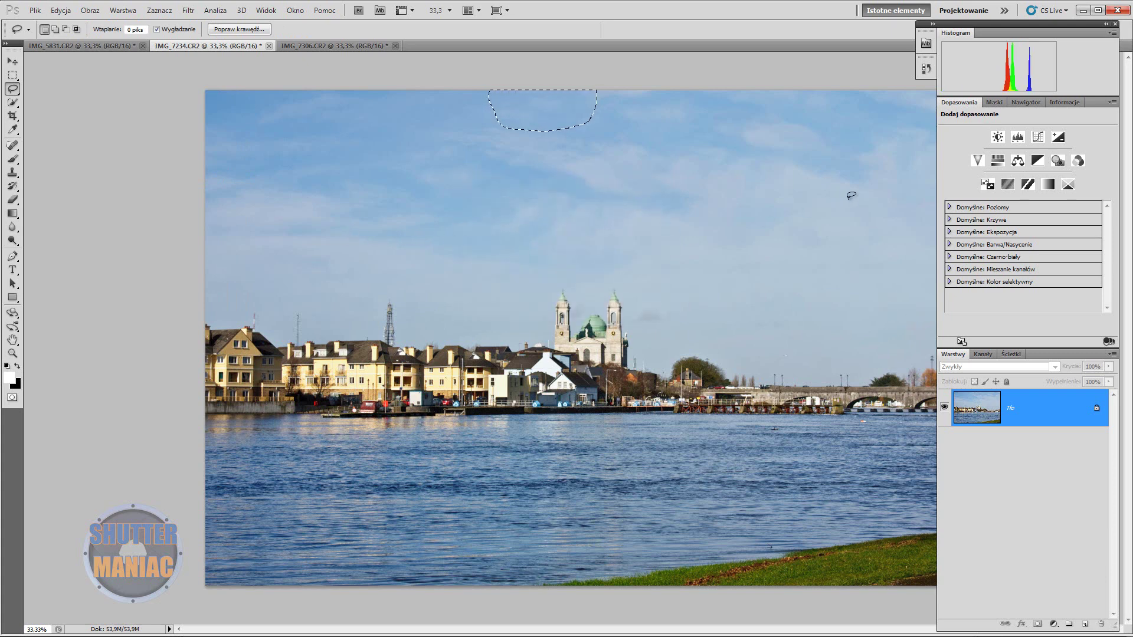
left_click(158, 10)
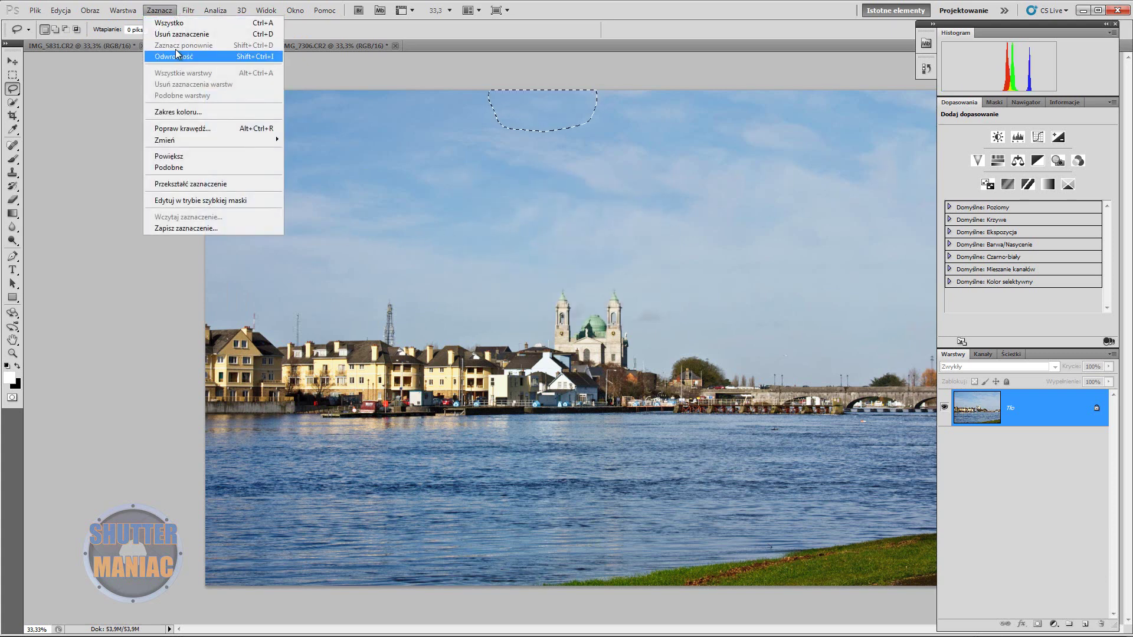
left_click(171, 34)
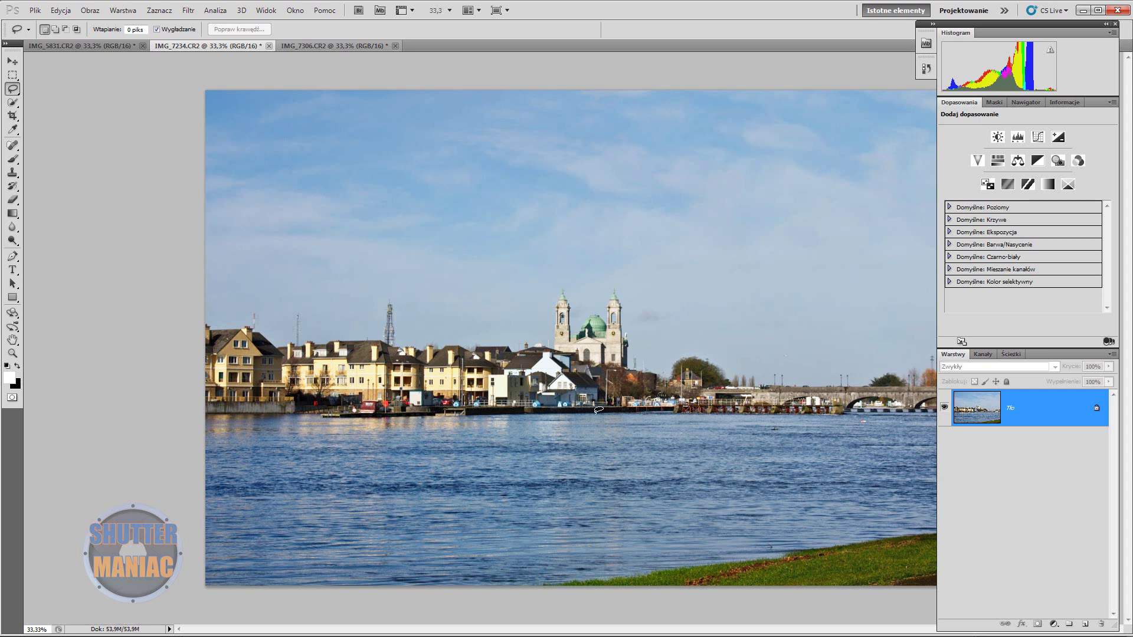
In clock photo IMG_7306, Content-Aware fill away the long wires crossing the left sky
left_click(80, 46)
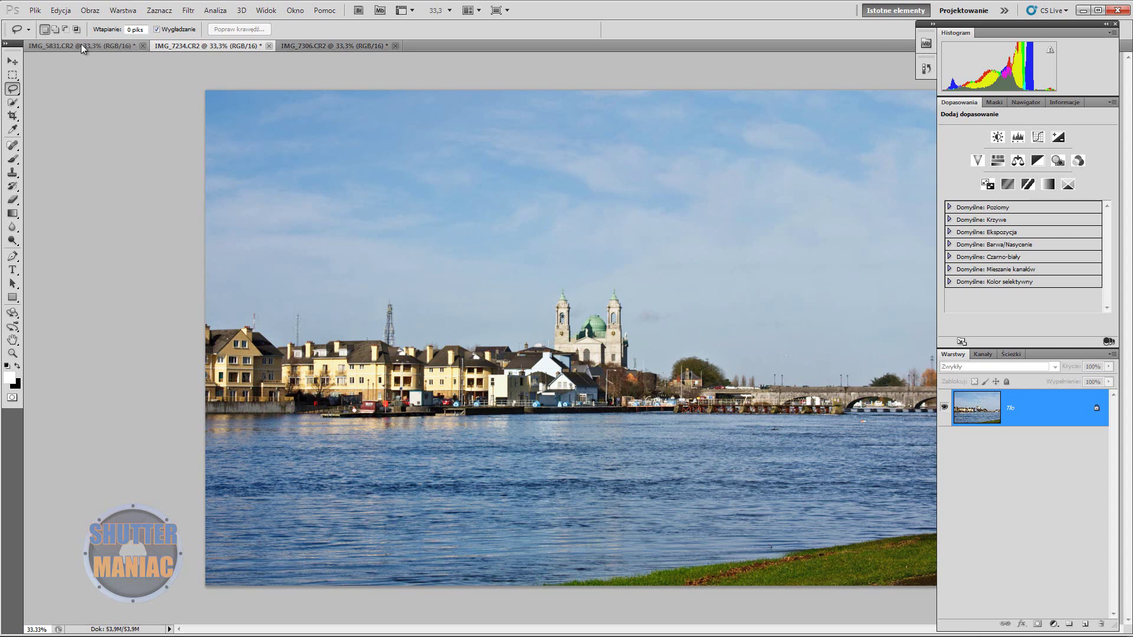
left_click(331, 45)
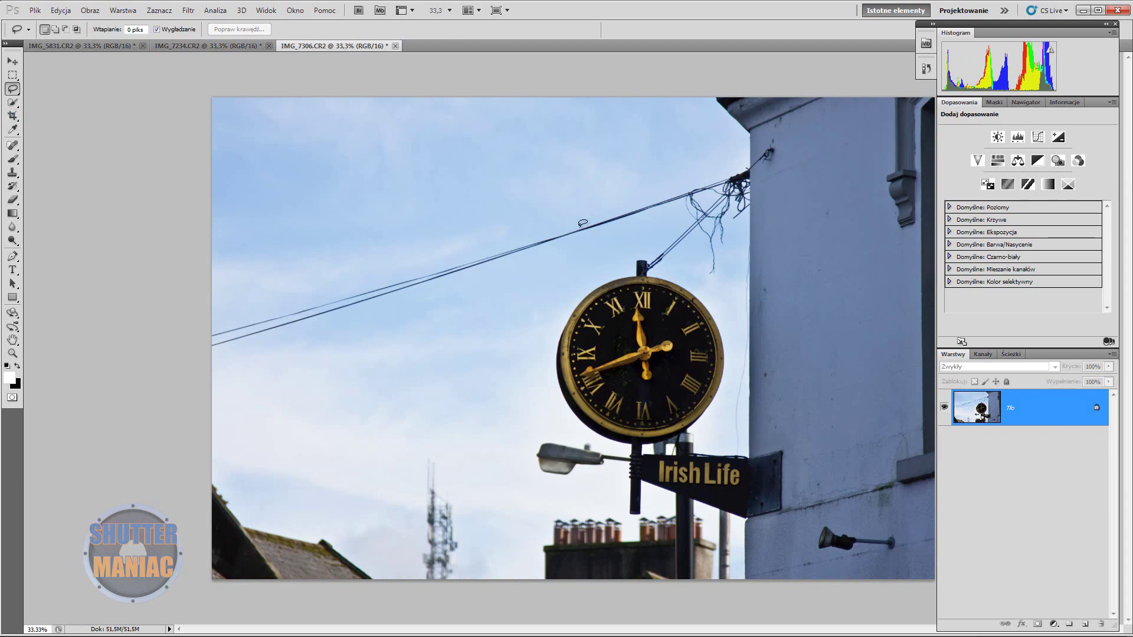
mouse_move(673, 188)
left_mouse_down()
mouse_move(212, 326)
mouse_move(678, 189)
left_mouse_up()
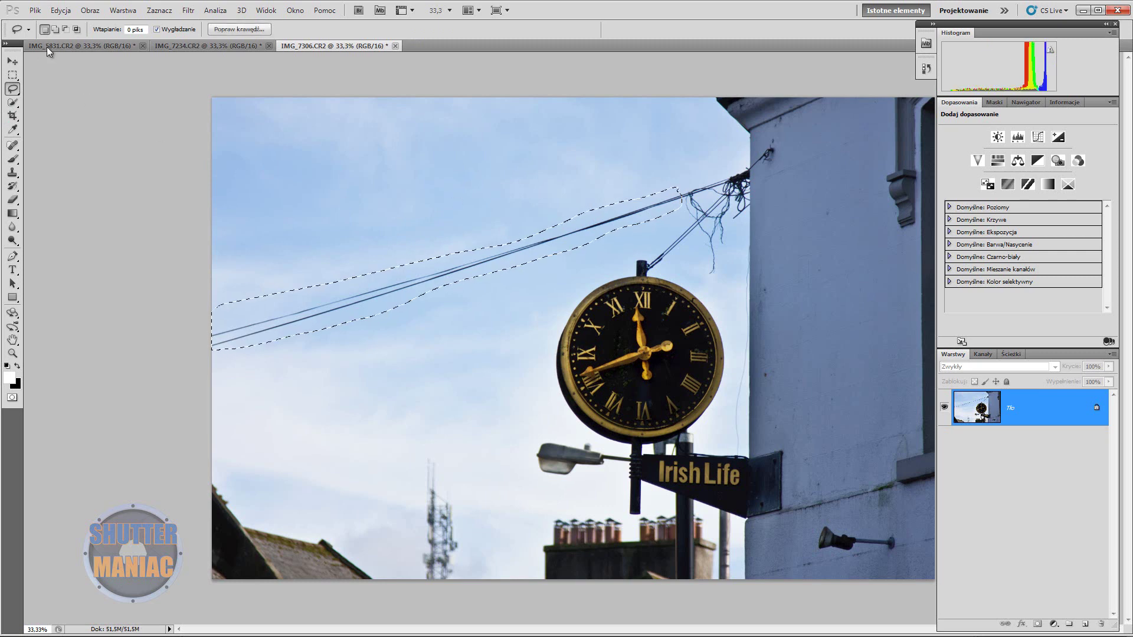
left_click(60, 10)
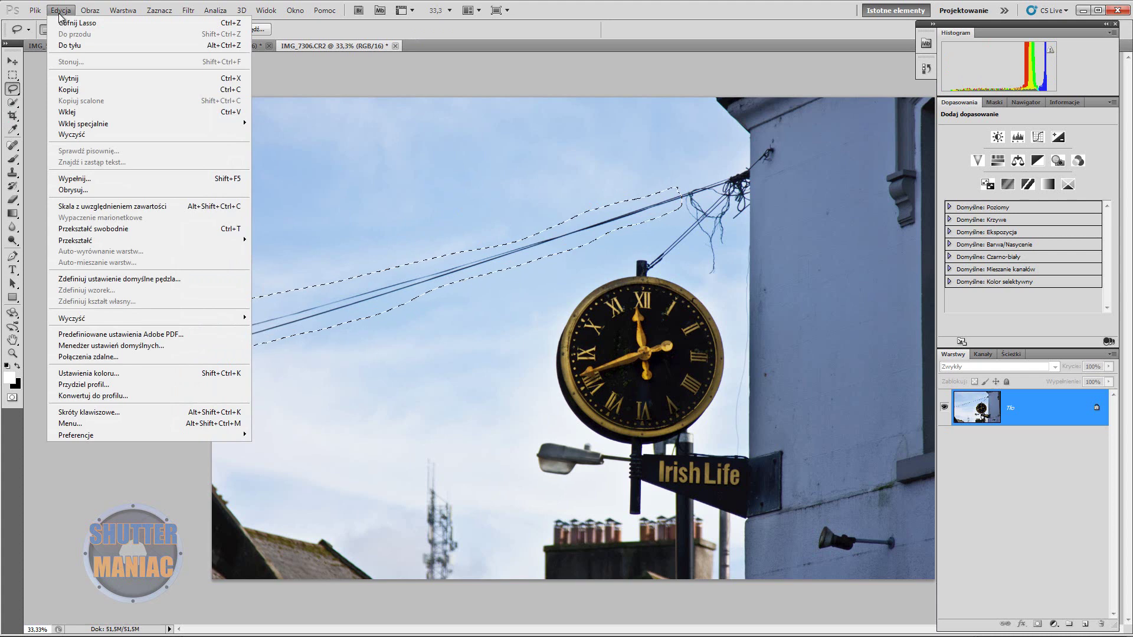
left_click(121, 180)
left_click(637, 211)
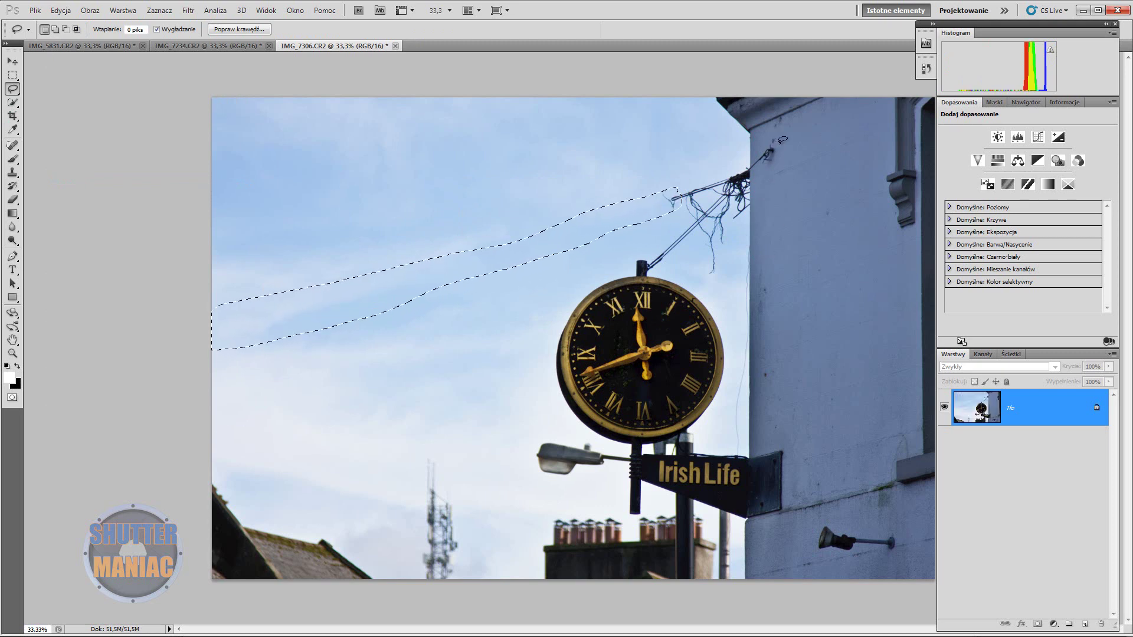
left_click_drag(774, 143, 713, 218)
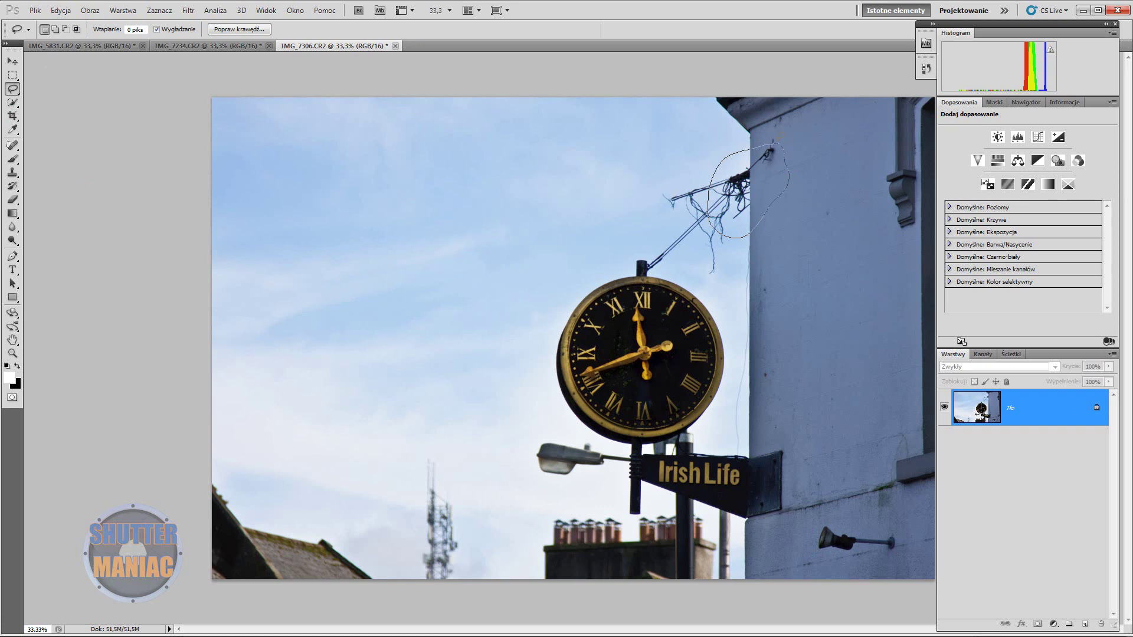
Content-Aware fill the wire tangle near the building and deselect
left_click_drag(775, 136, 774, 139)
left_click(61, 10)
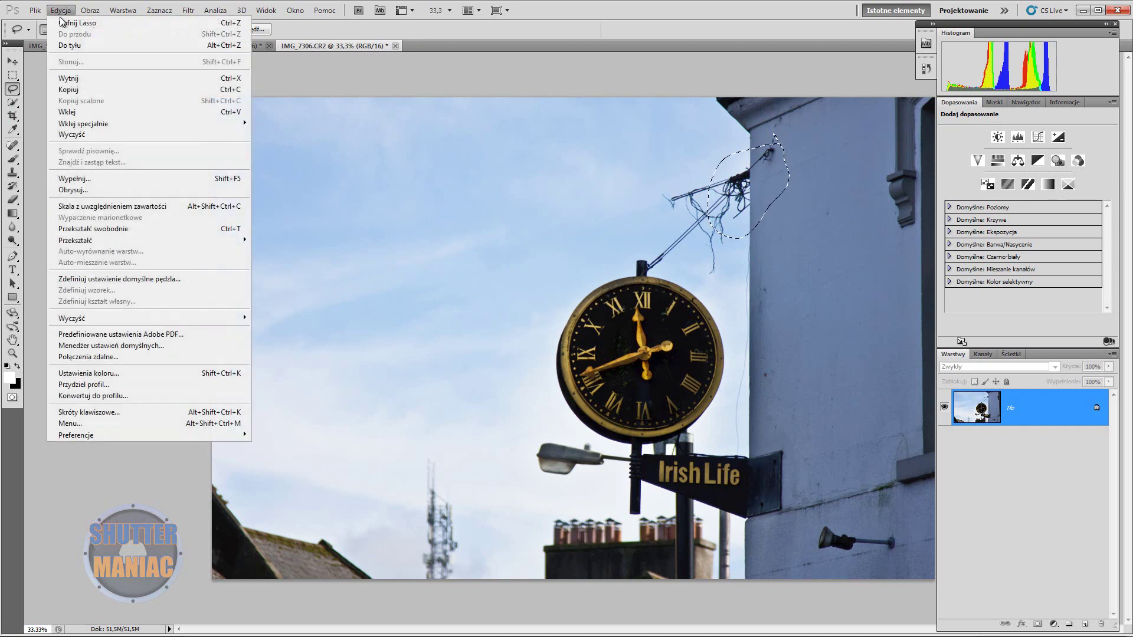
left_click(100, 179)
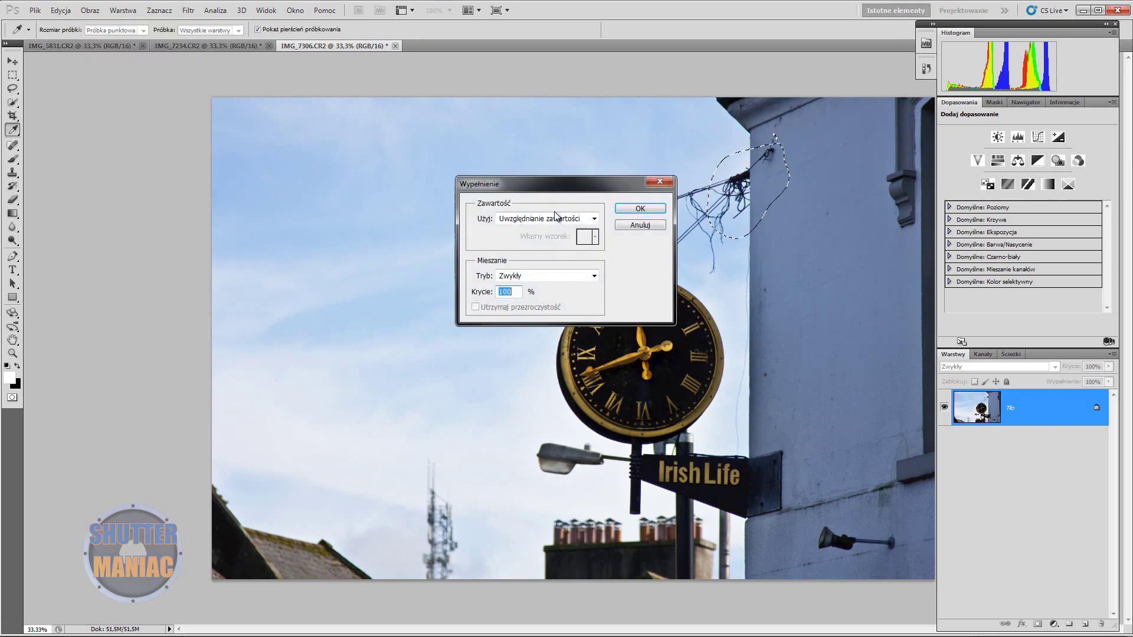
key("Return")
key("ctrl+d")
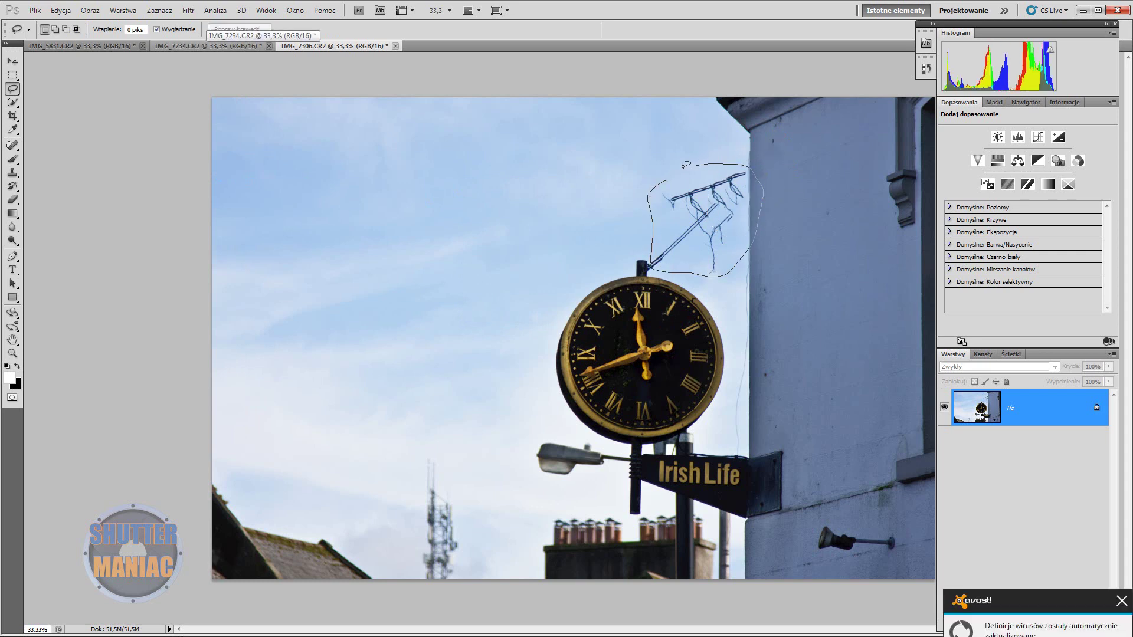
Attempt a Content-Aware fill on the antenna above the clock, then Step Backward to undo it
left_click_drag(659, 183, 651, 197)
left_click(60, 10)
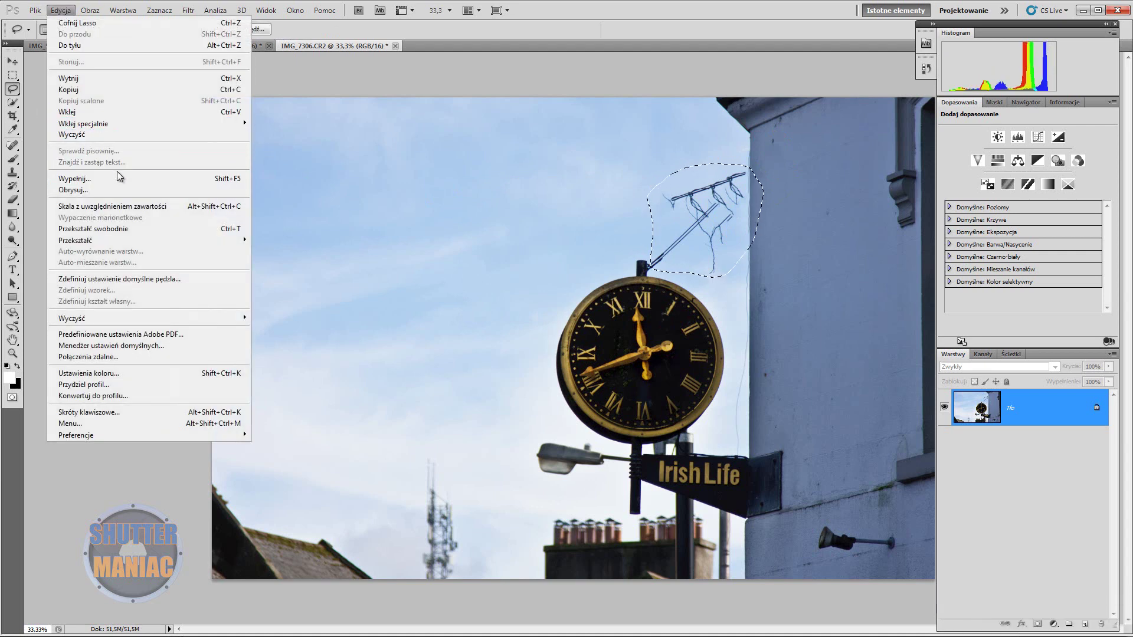
left_click(159, 180)
left_click(626, 210)
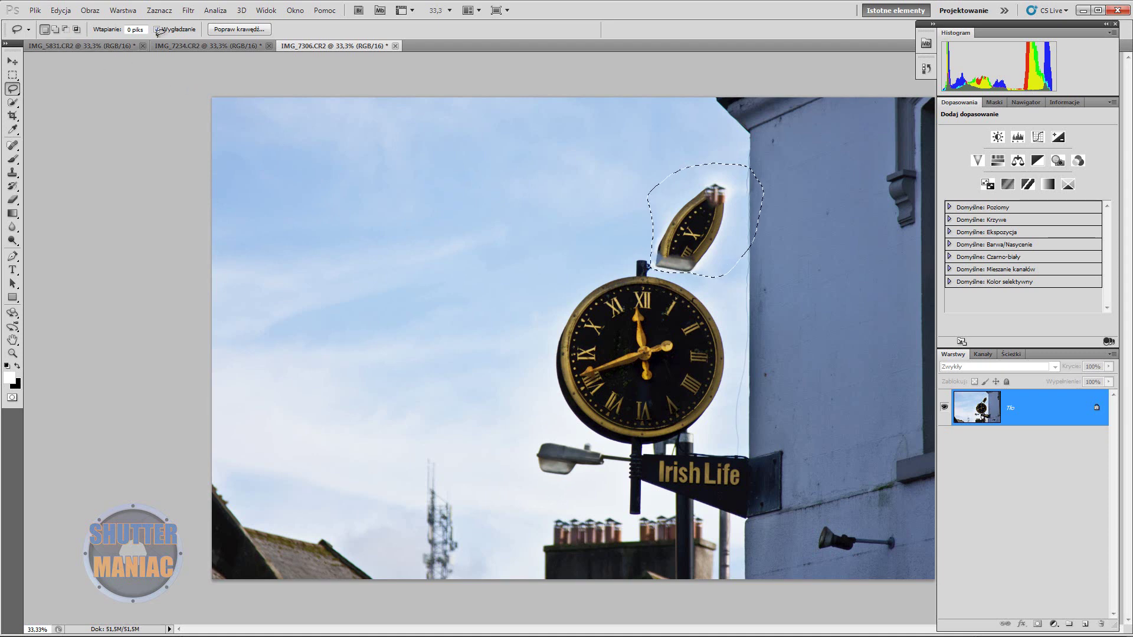
left_click(55, 12)
left_click(92, 46)
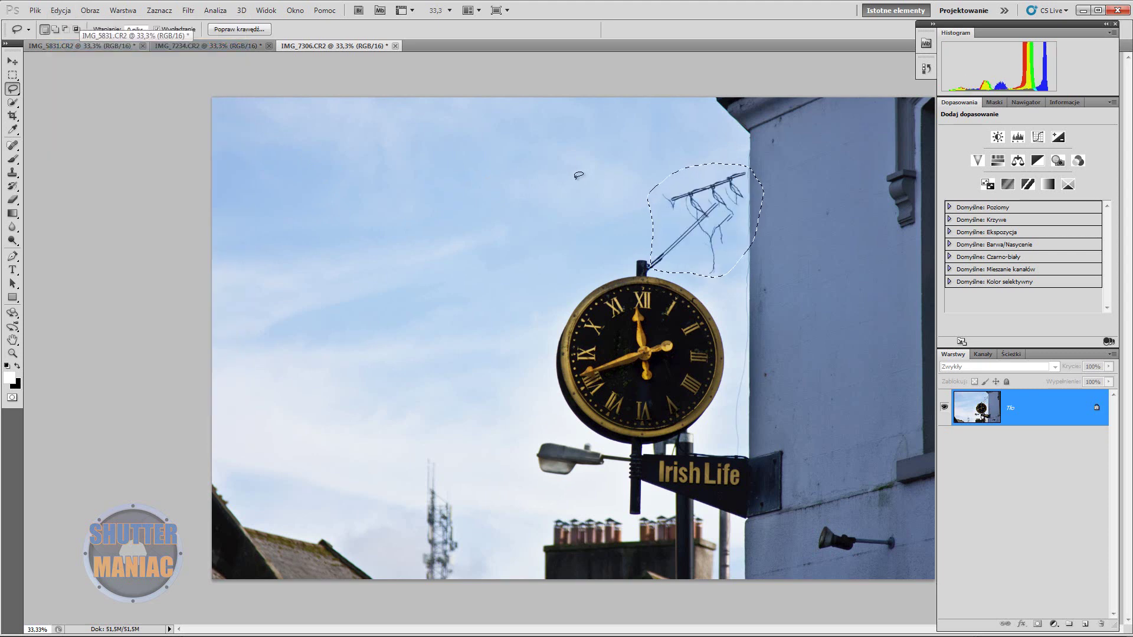
Lasso the top of the antenna and Content-Aware fill it with matching sky
left_click_drag(640, 171, 719, 204)
left_click_drag(649, 176, 644, 174)
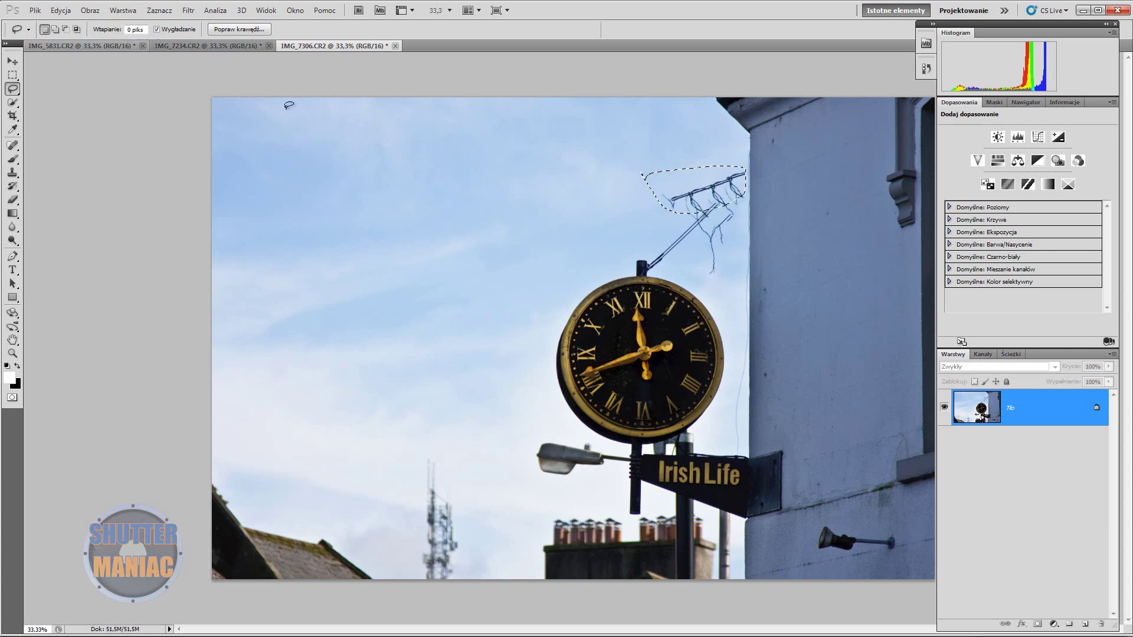
left_click(60, 10)
left_click(74, 178)
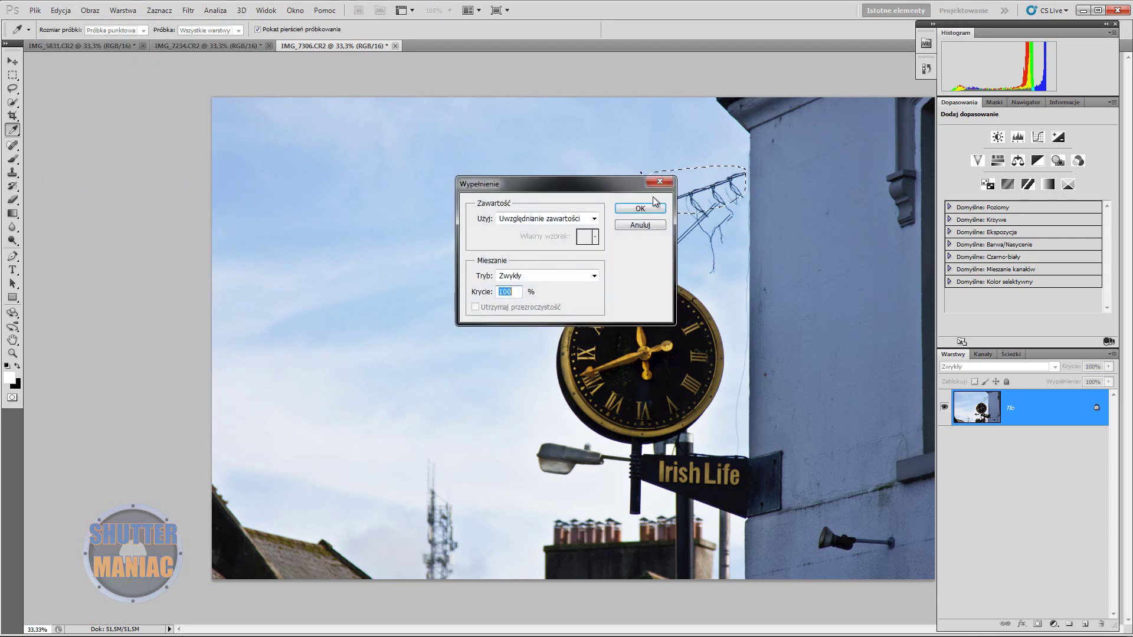
left_click(640, 208)
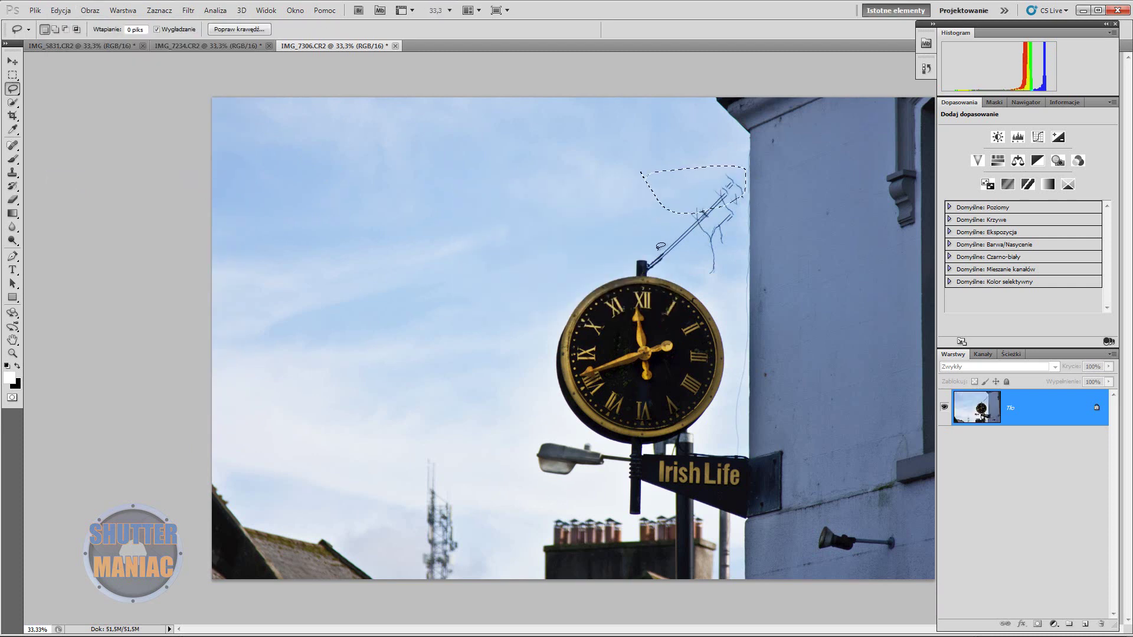
Select the Clone Stamp tool and clear the selection
left_click(12, 173)
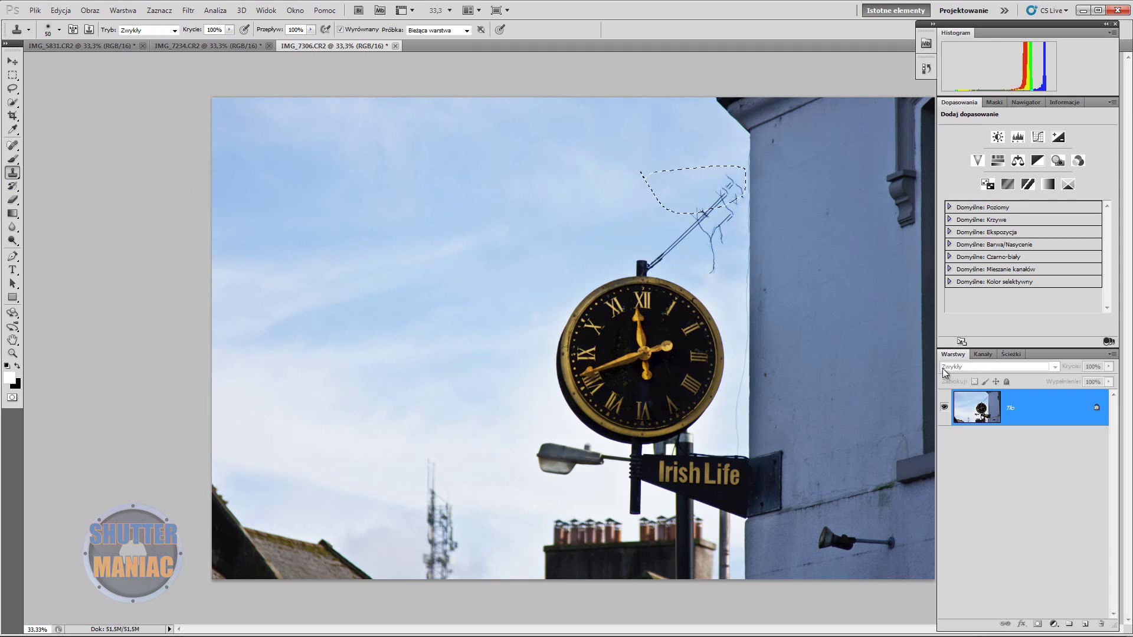
left_click(168, 10)
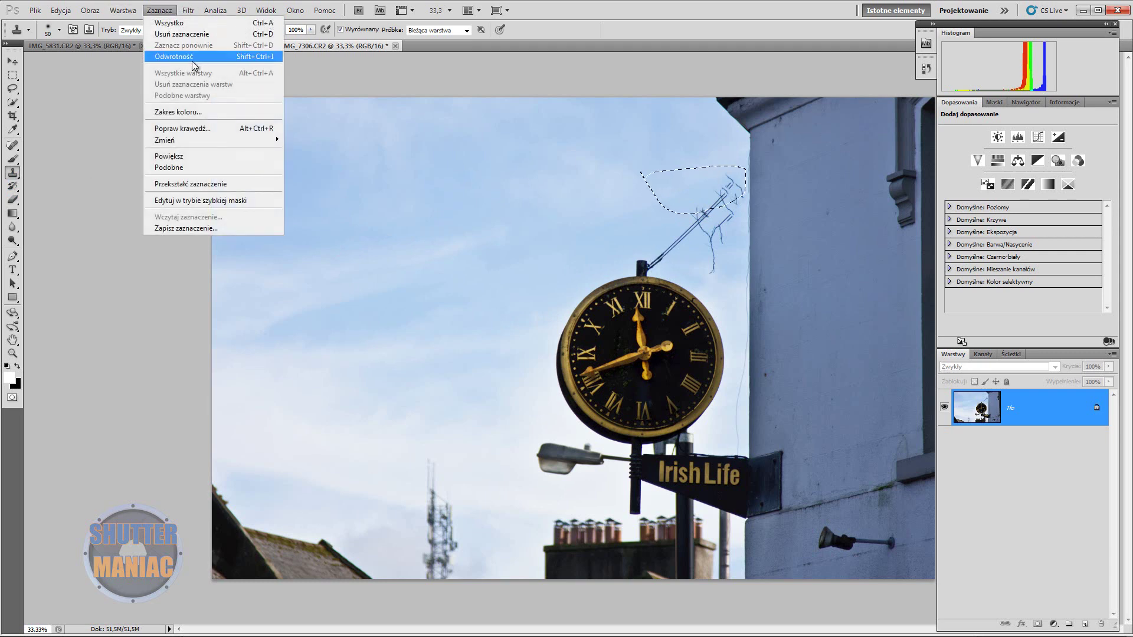
left_click(177, 34)
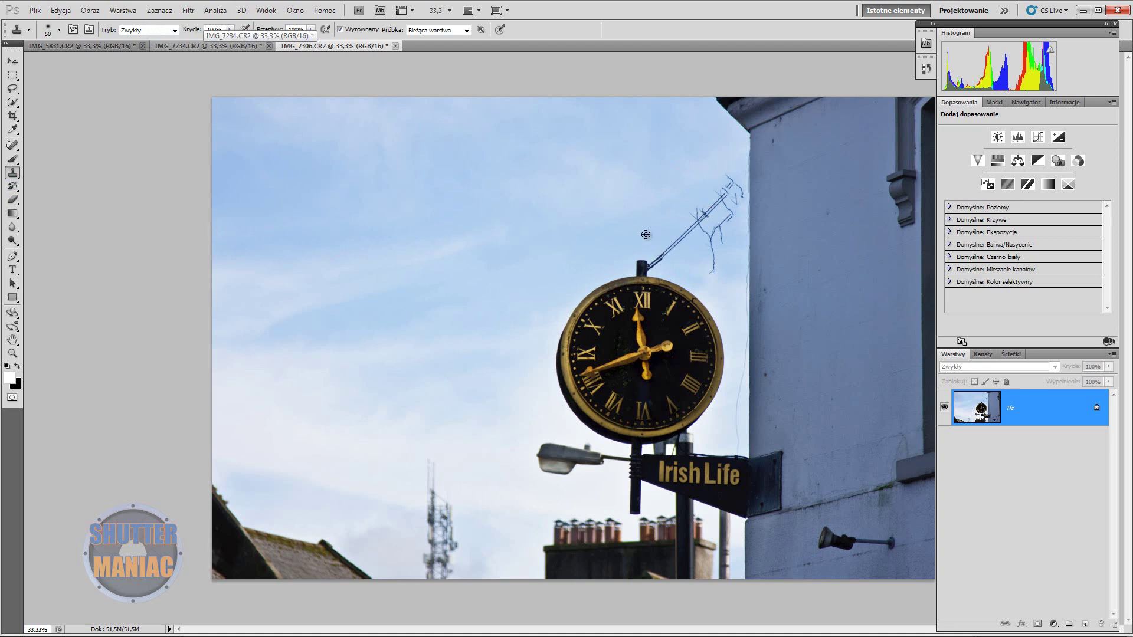
Clone-stamp sky over the leftover wire, then Content-Aware fill the remaining antenna wires
left_click_drag(655, 261, 660, 261)
key("l")
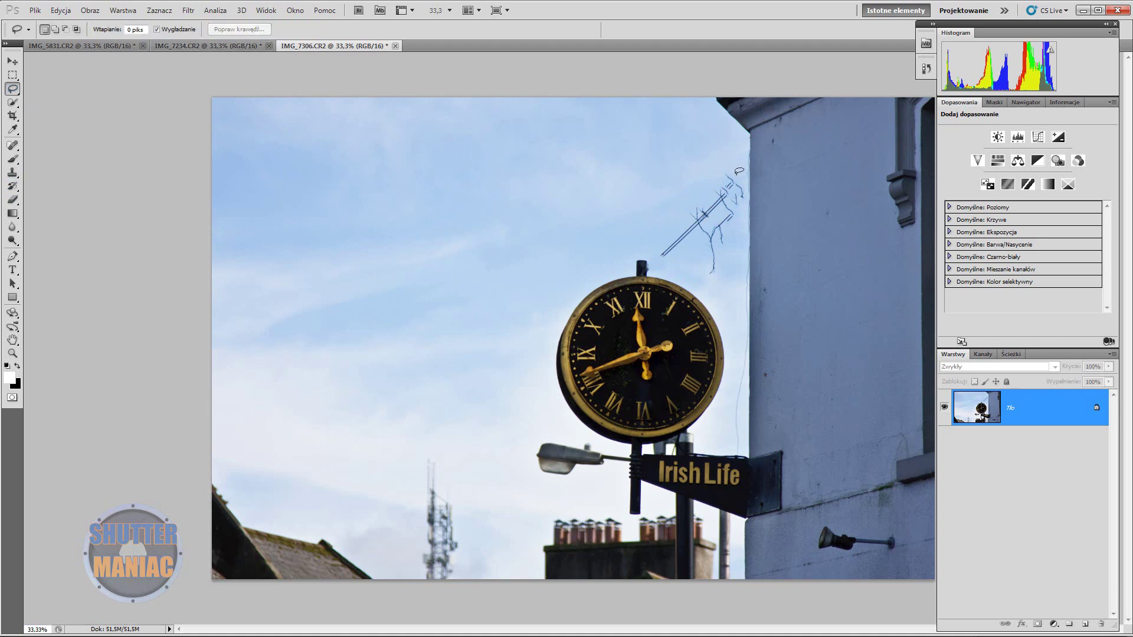
left_click_drag(715, 277, 699, 242)
left_click(61, 10)
left_click(133, 178)
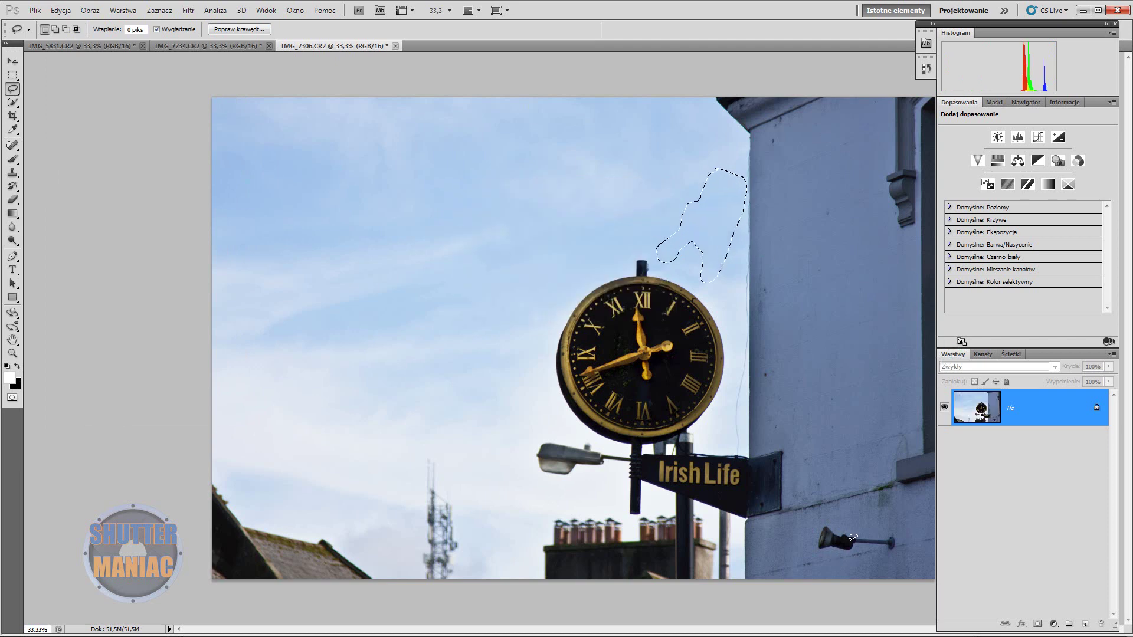
key("ctrl+d")
Lasso the small wall lamp and Content-Aware fill it with its surroundings
left_click_drag(905, 532, 898, 535)
left_click(61, 10)
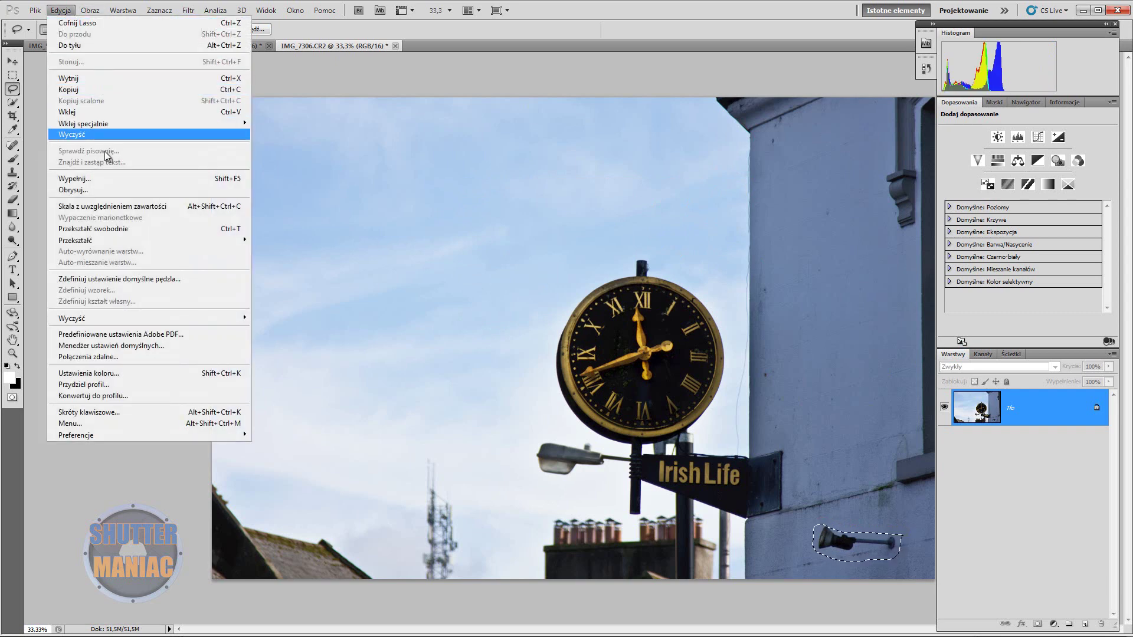
left_click(112, 178)
left_click(639, 209)
key("l")
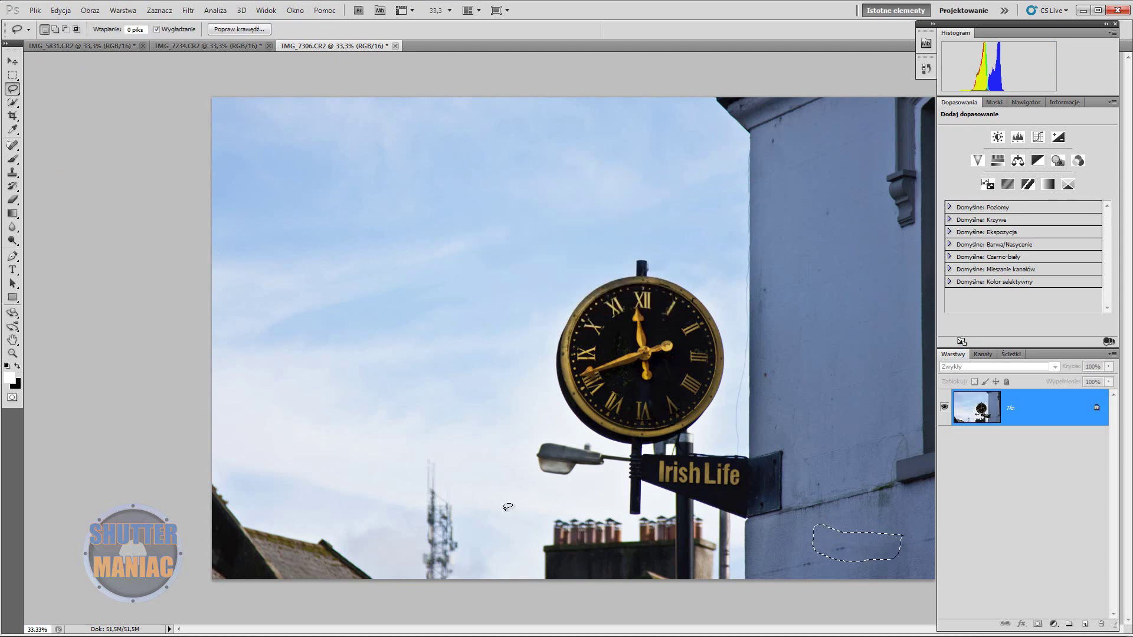
Content-Aware fill the radio mast at bottom left with sky, then deselect
mouse_move(446, 453)
left_mouse_down()
mouse_move(406, 552)
mouse_move(449, 577)
left_mouse_up()
left_click_drag(471, 519, 449, 452)
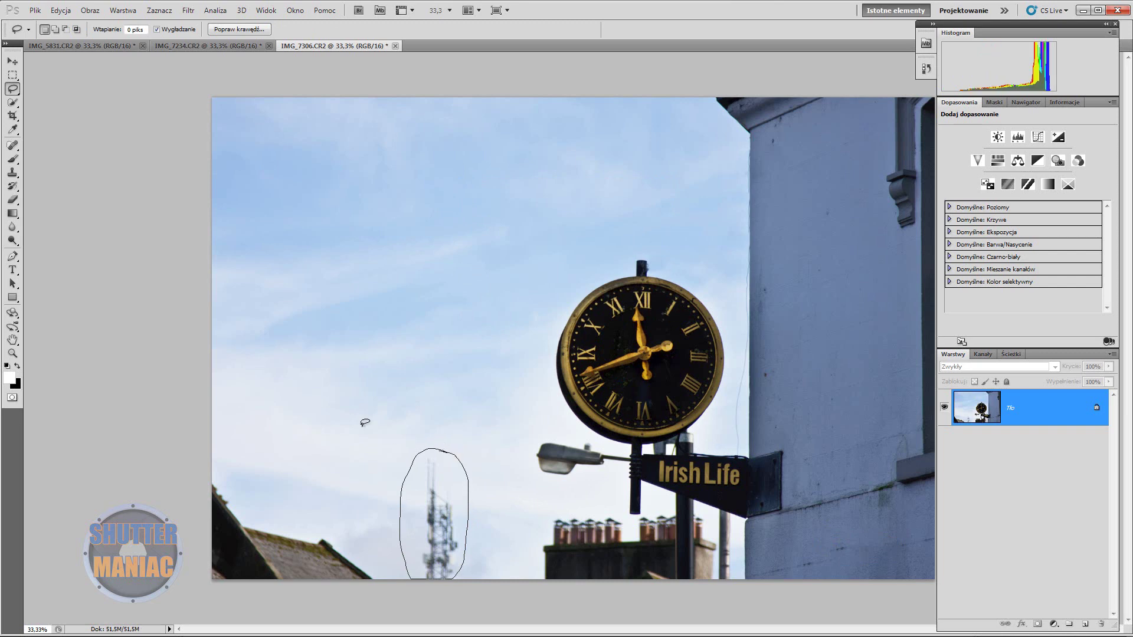
left_click(70, 7)
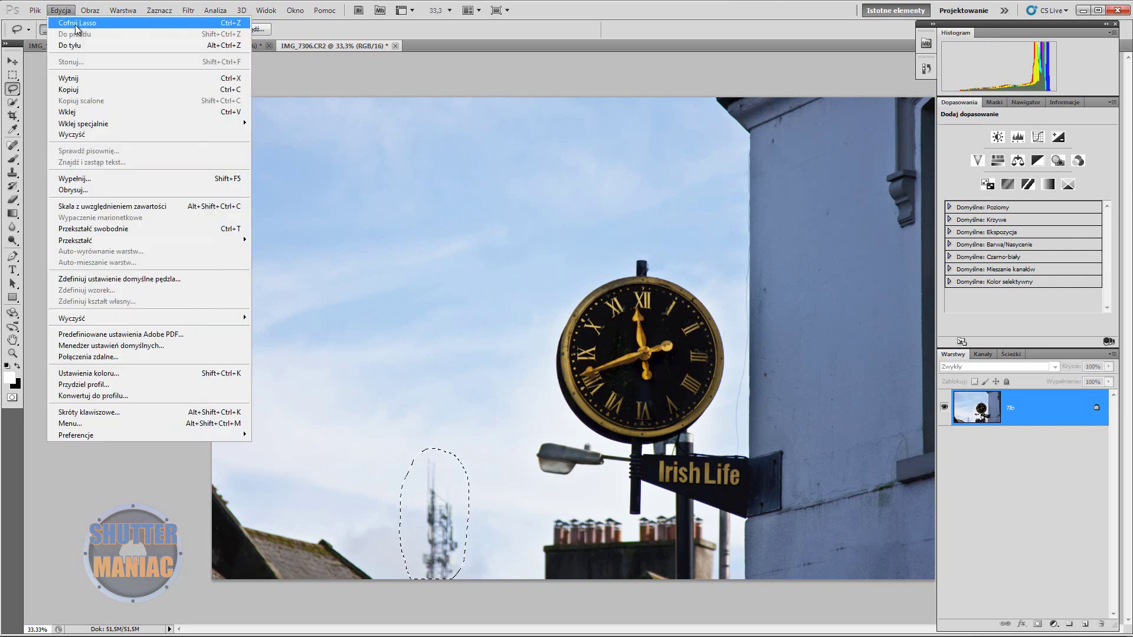
left_click(108, 178)
left_click(632, 208)
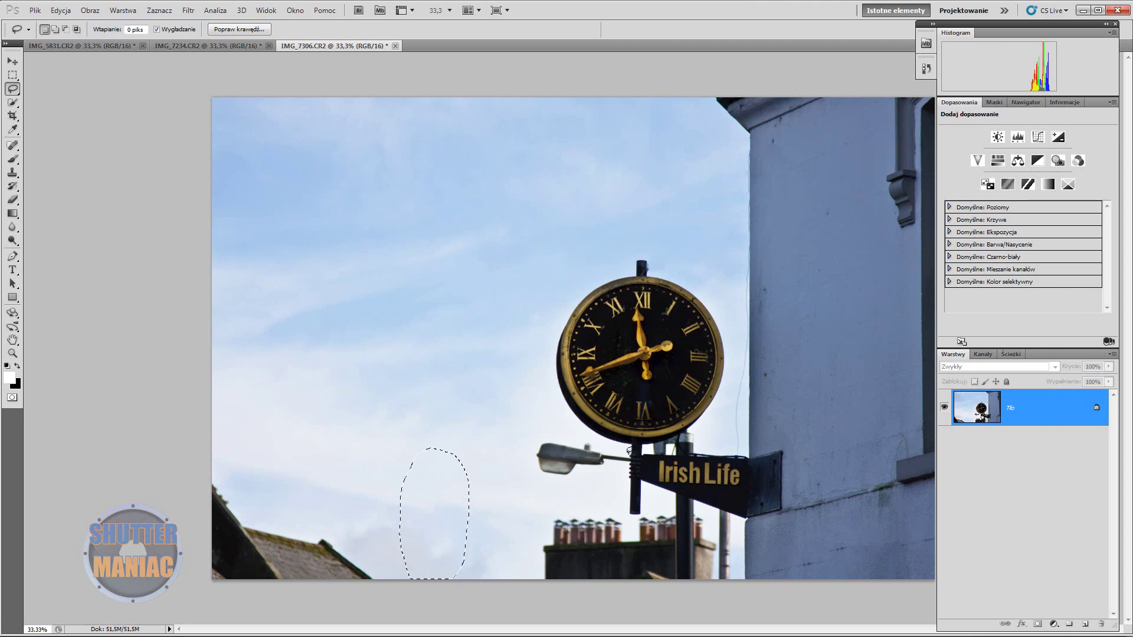
key("ctrl+d")
Lasso the street lamp left of the Irish Life sign and Content-Aware Fill it with sky
mouse_move(543, 475)
left_mouse_down()
mouse_move(538, 440)
mouse_move(589, 435)
mouse_move(630, 454)
left_mouse_up()
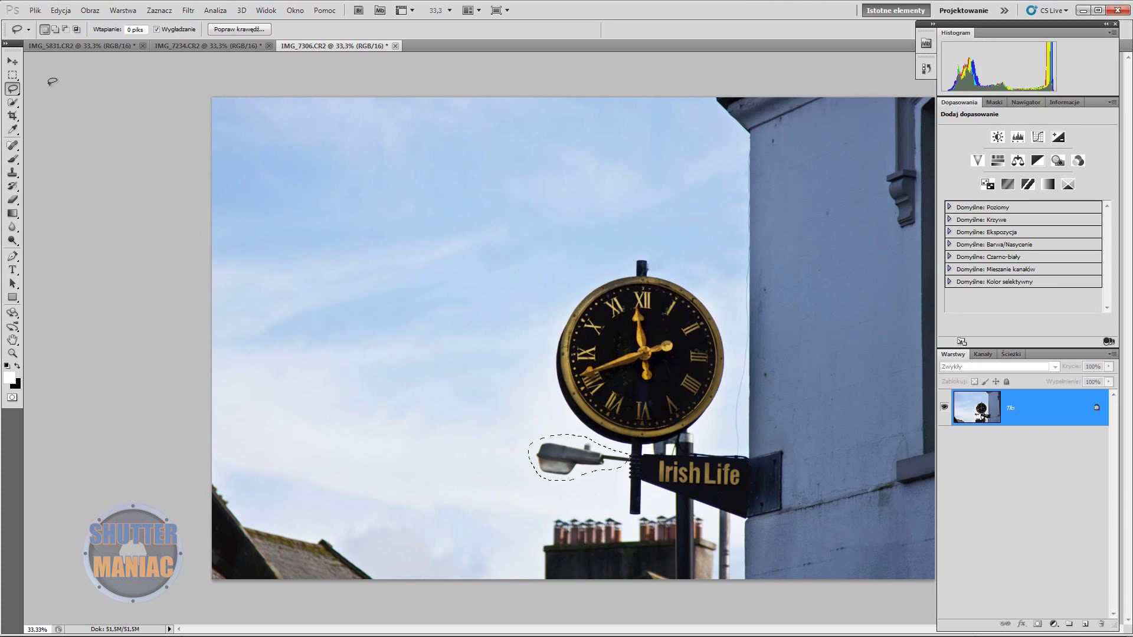
left_click(61, 10)
left_click(74, 178)
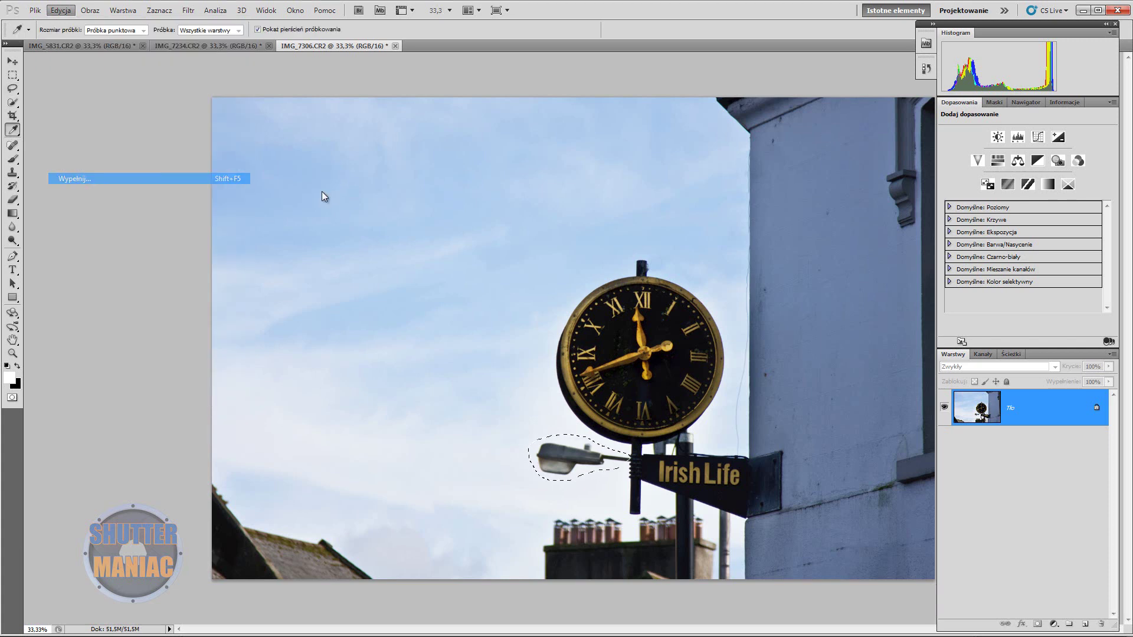
key("Return")
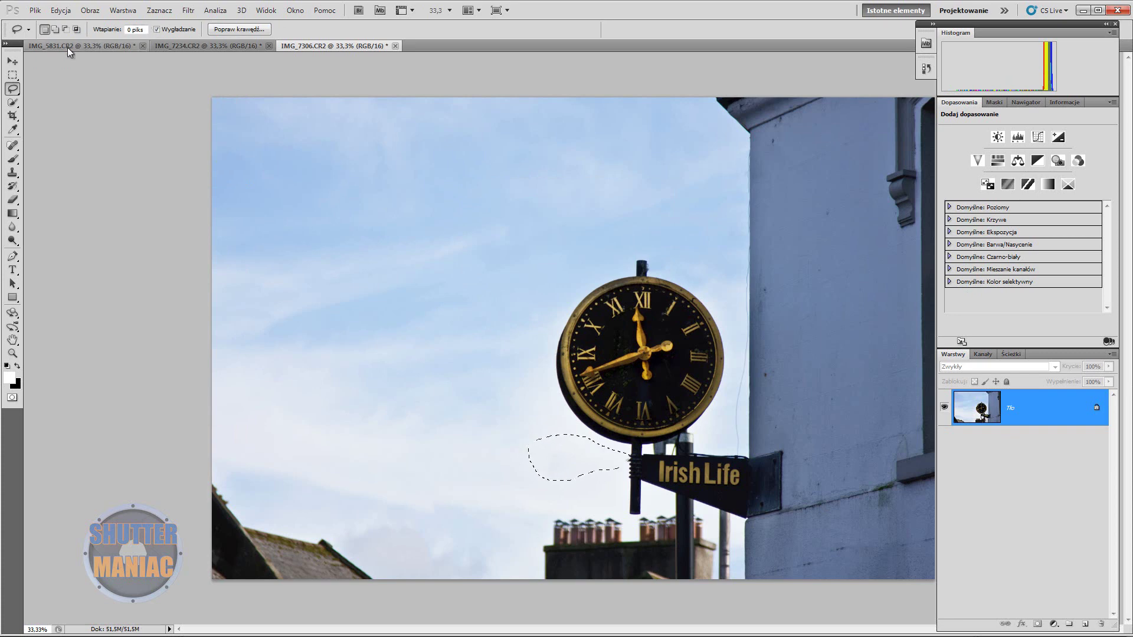
Switch to the Move tool and clear the active selection
left_click(12, 60)
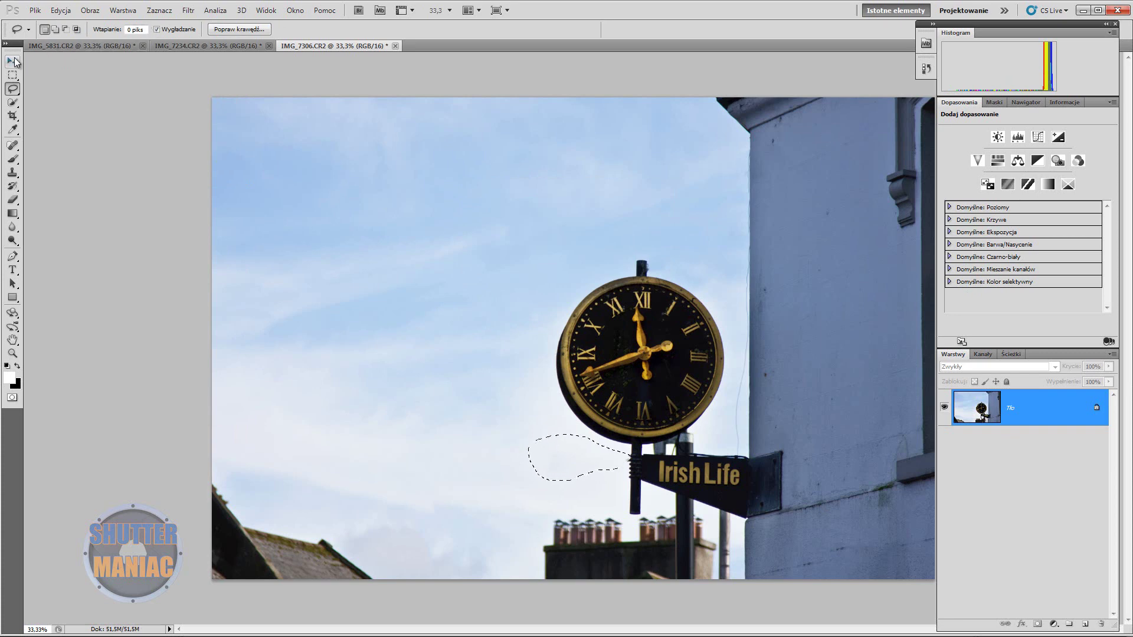
left_click(159, 10)
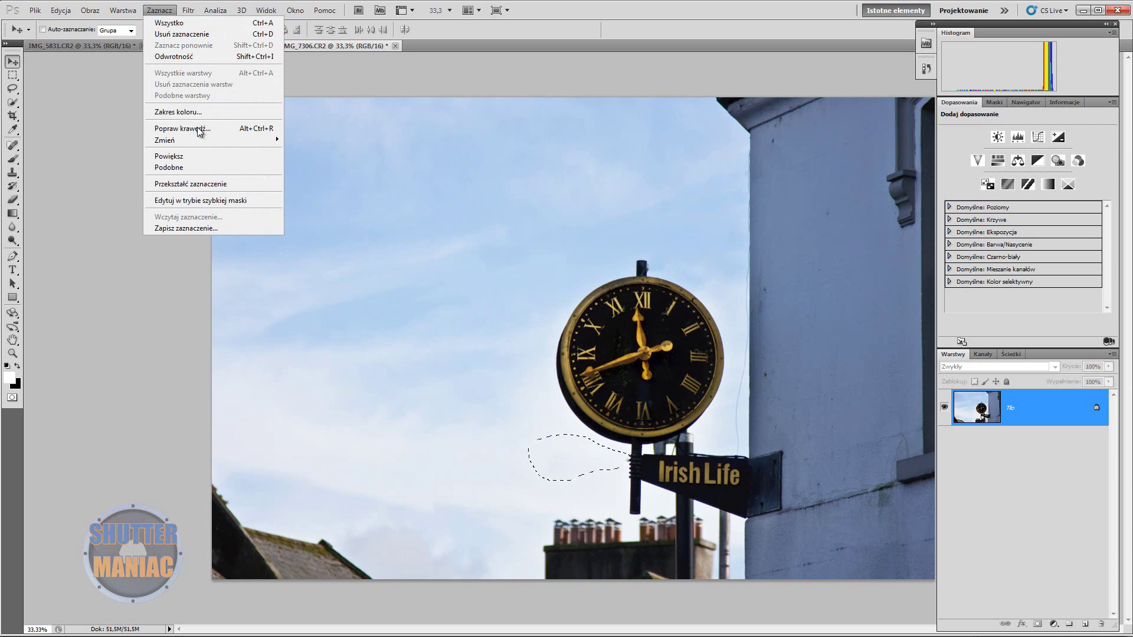
left_click(204, 34)
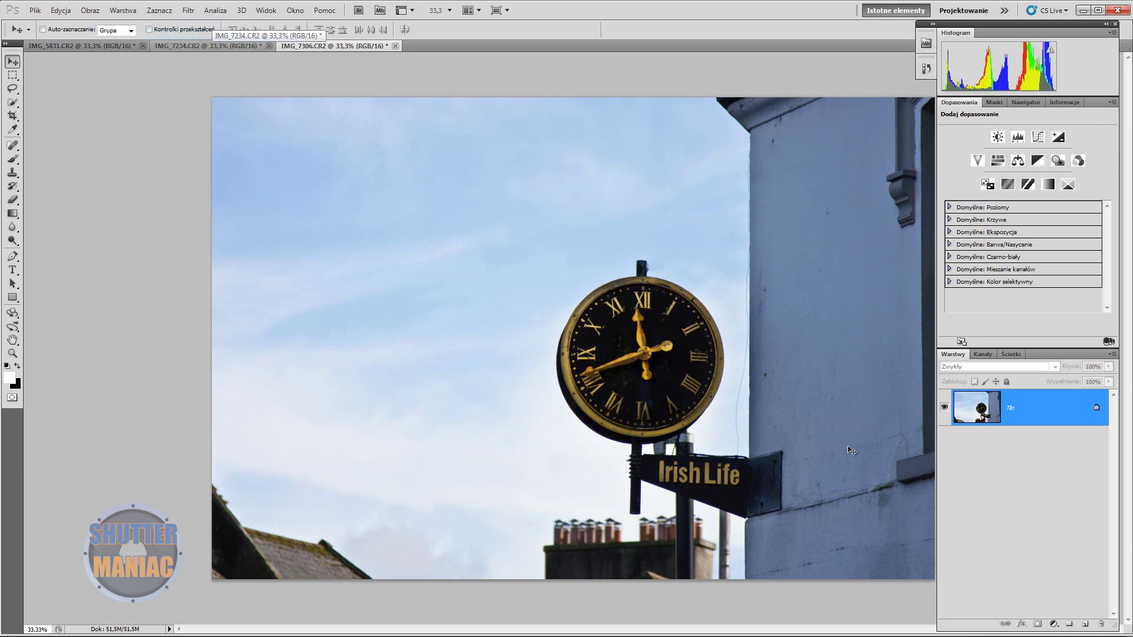